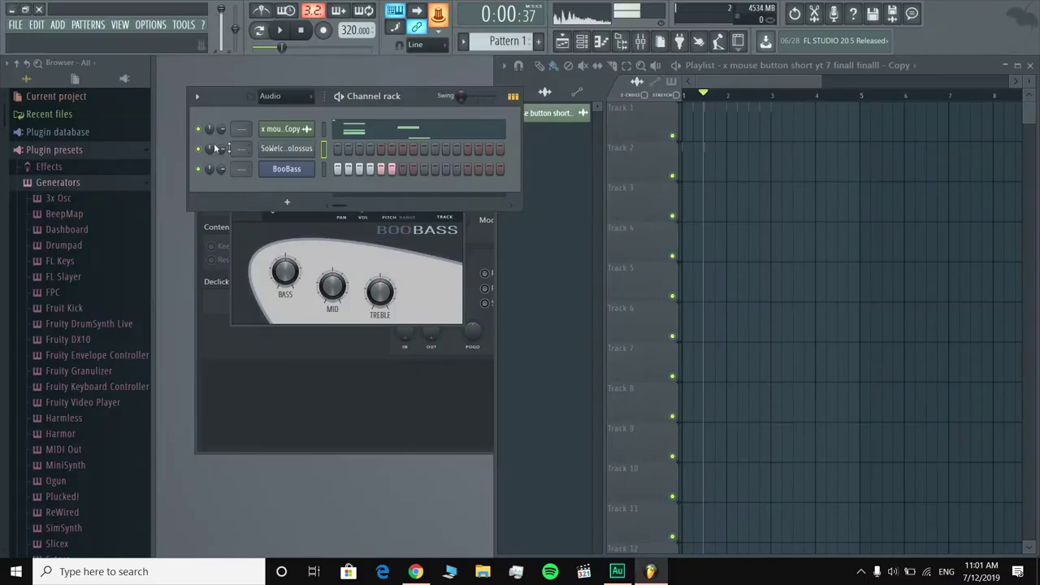
# Bring the shared colourful song back up in Chrome and play it through at tempo 120.
pyautogui.click(12, 9)
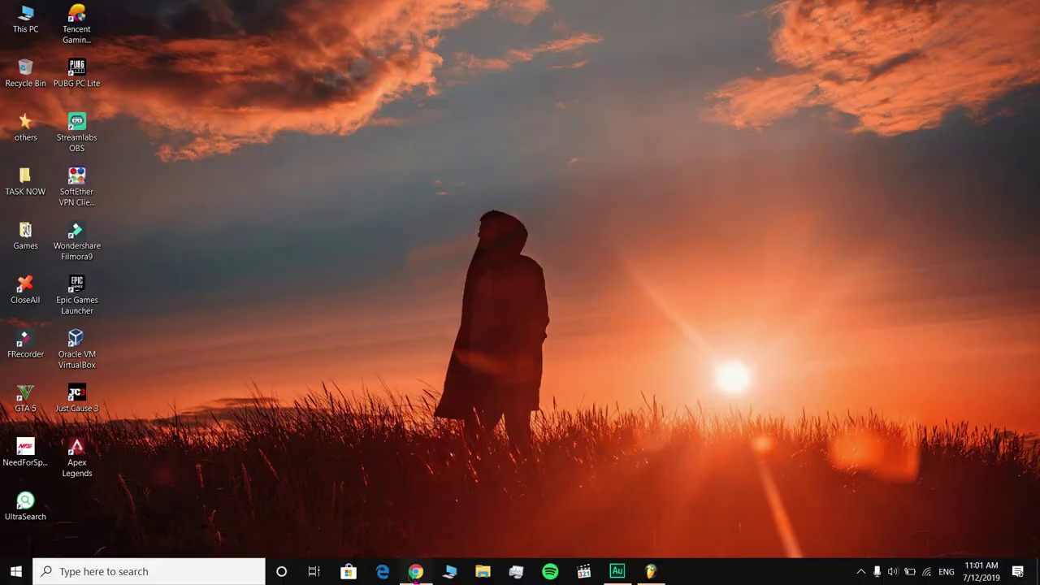
pyautogui.click(416, 572)
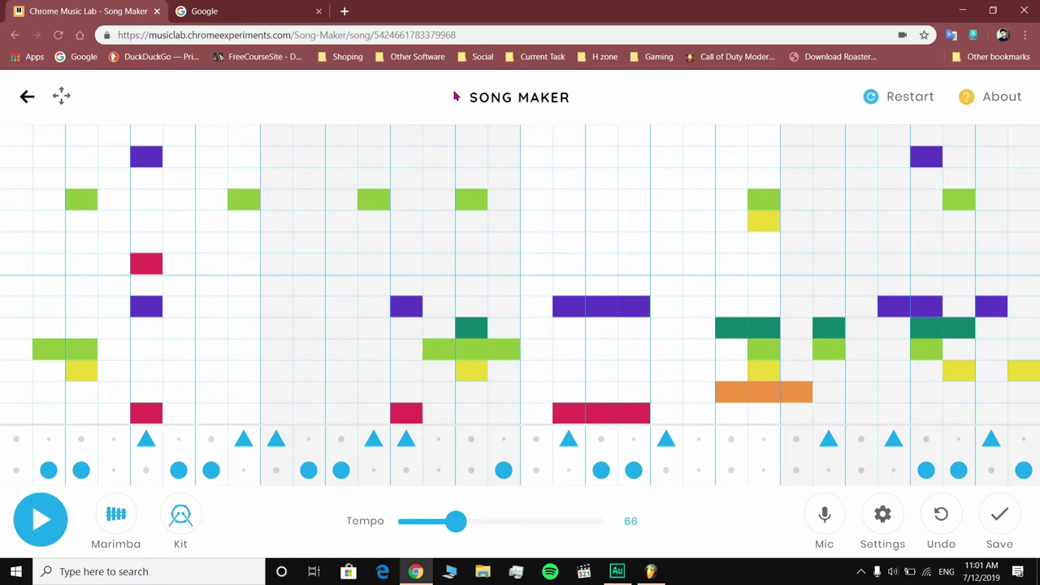
pyautogui.click(41, 520)
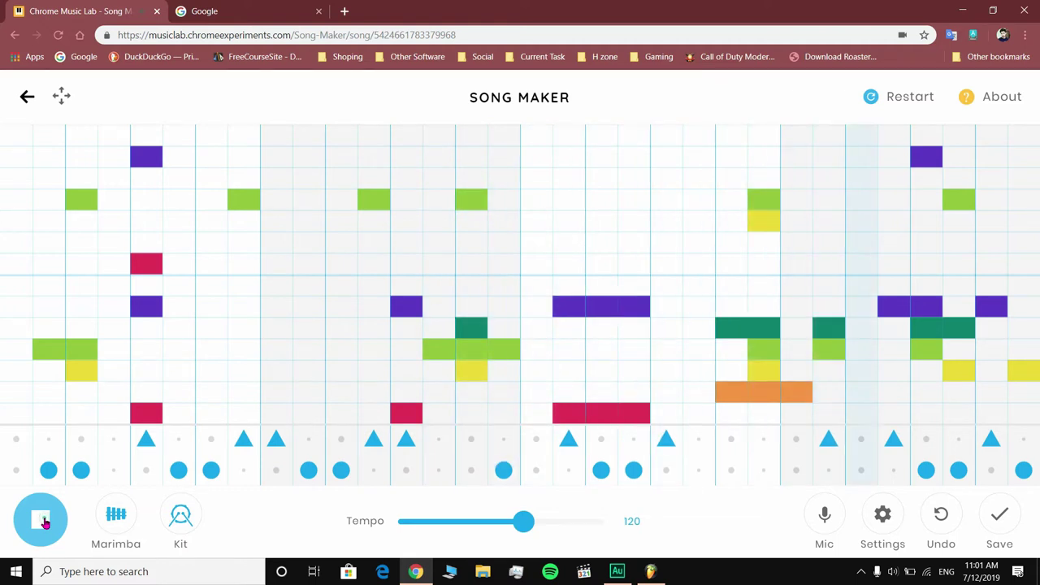
pyautogui.click(43, 521)
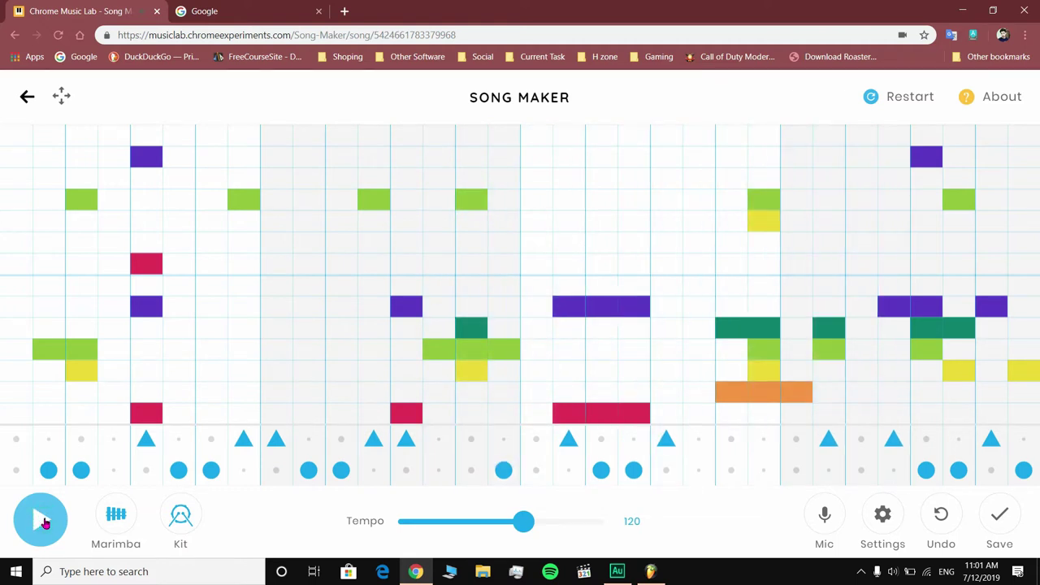
pyautogui.click(235, 286)
# Search Google for 'google song maker' and open the Song Maker result to an empty grid.
pyautogui.rightClick(256, 286)
pyautogui.press('Escape')
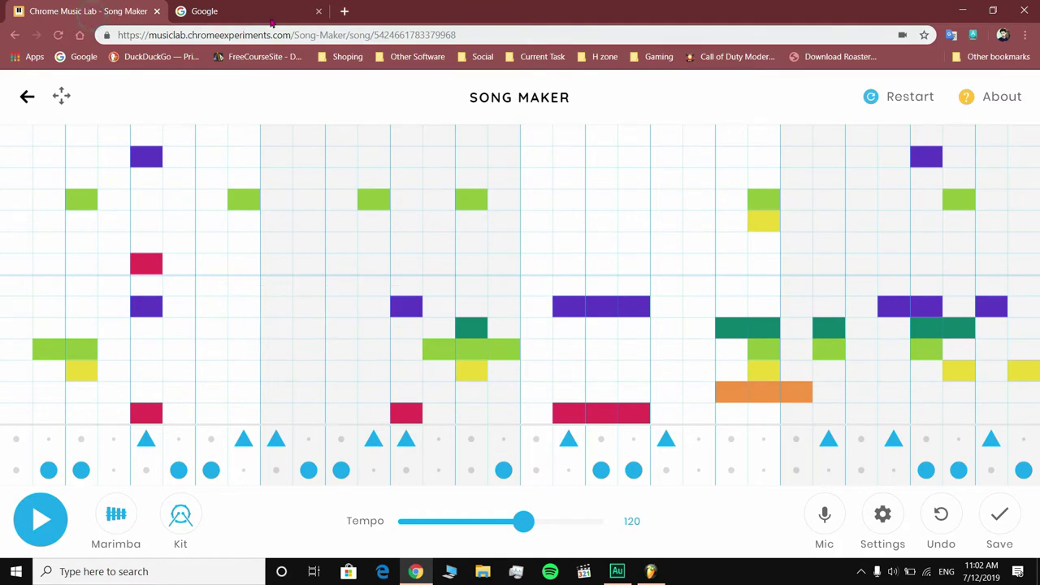
pyautogui.hotkey('ctrl', 'Tab')
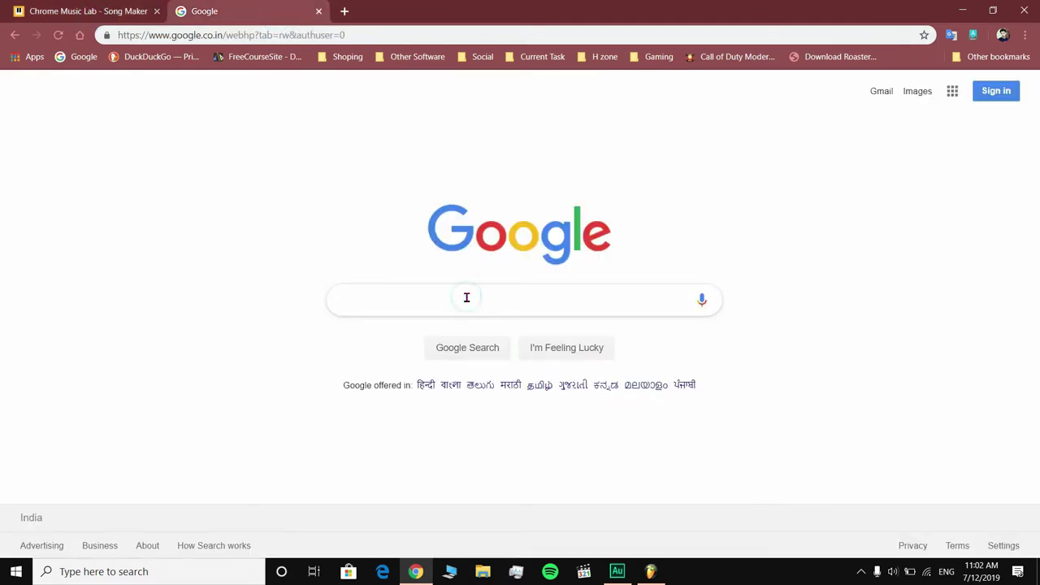
pyautogui.write('google s')
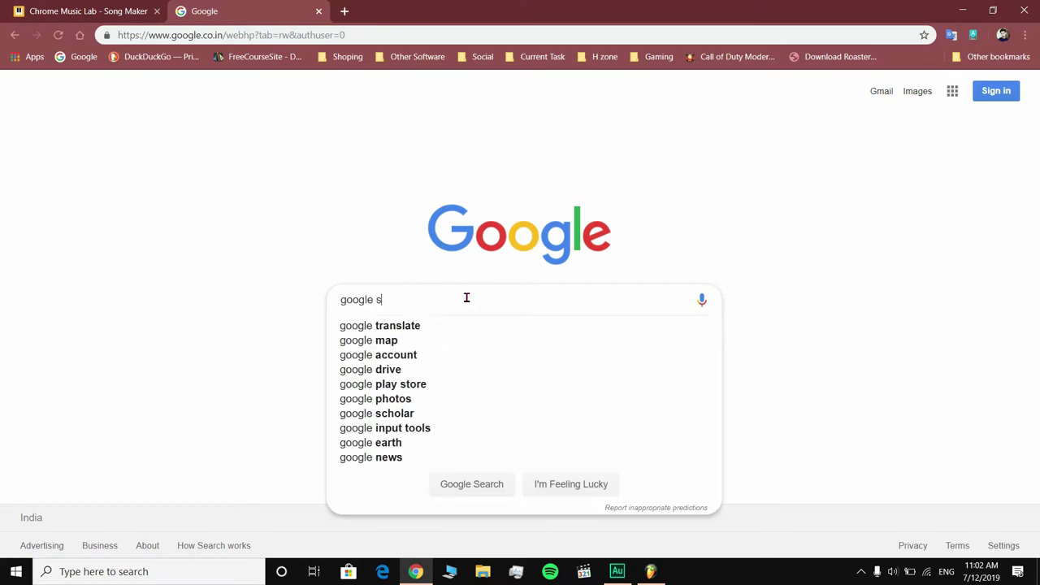
pyautogui.write('ong maker')
pyautogui.press('Return')
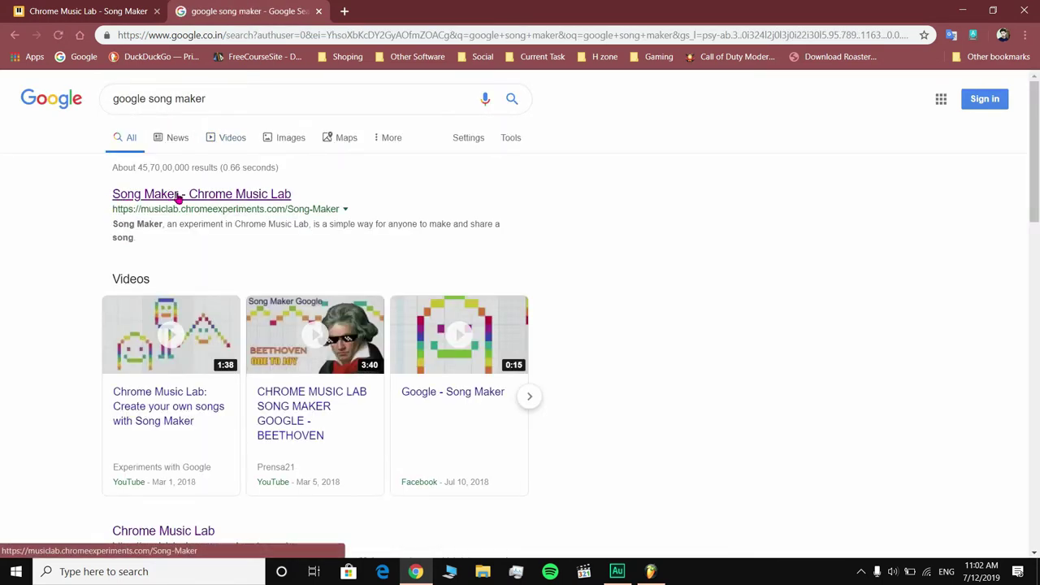
pyautogui.click(176, 197)
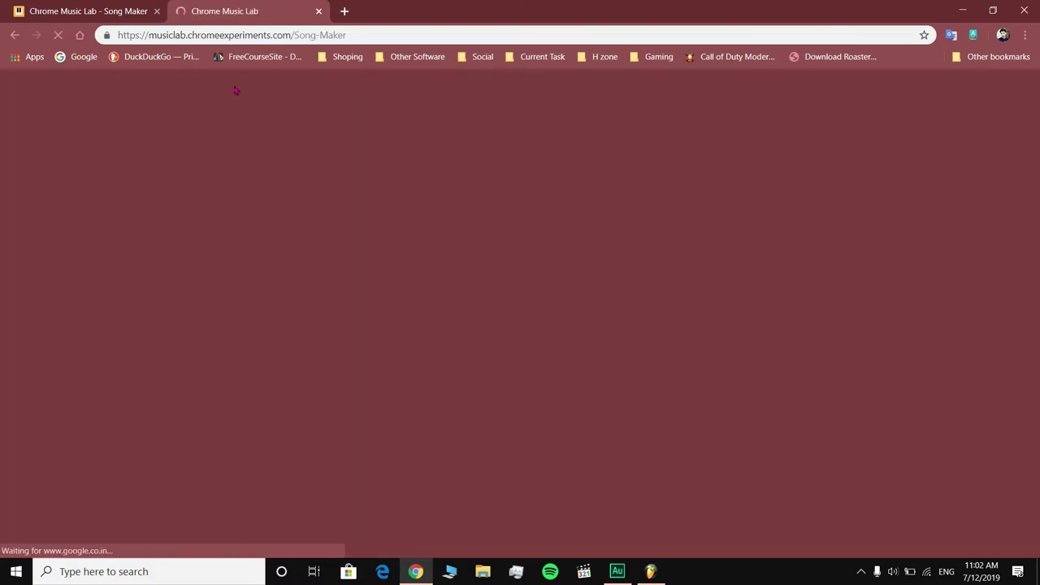
pyautogui.click(862, 571)
pyautogui.click(886, 528)
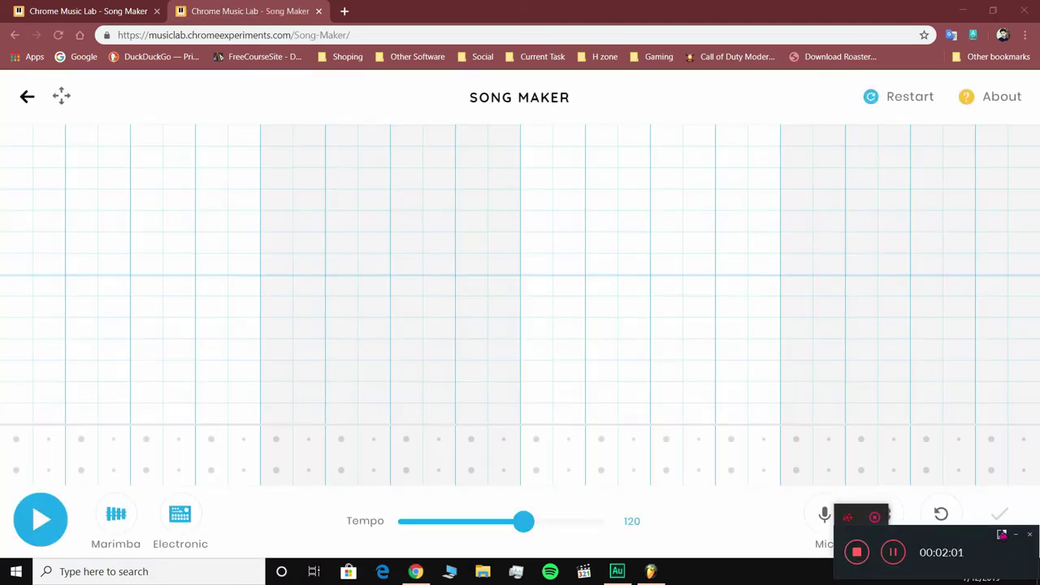
pyautogui.press('F5')
pyautogui.moveTo(350, 35); pyautogui.dragTo(118, 35)
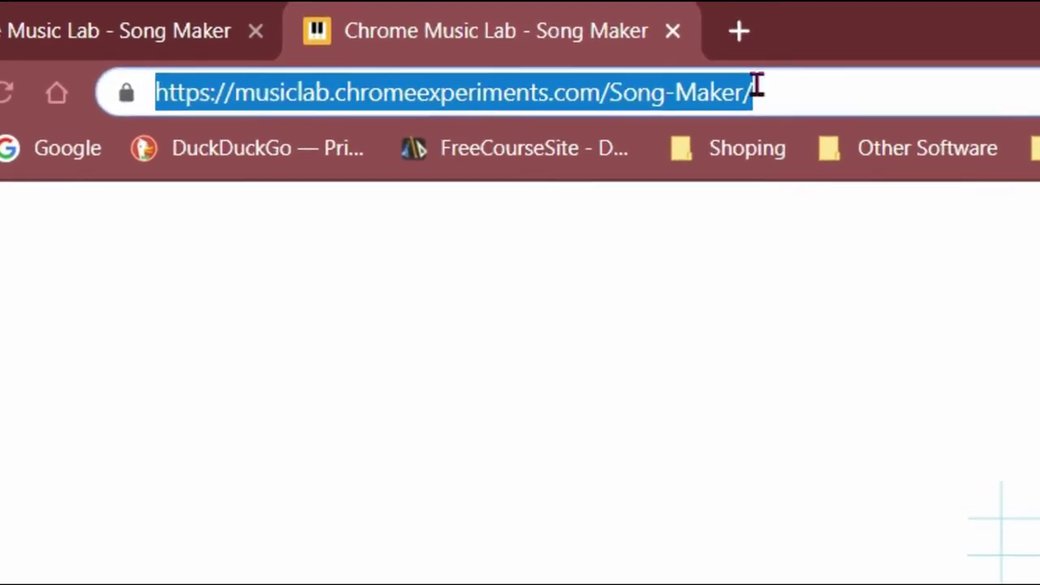
pyautogui.click(793, 101)
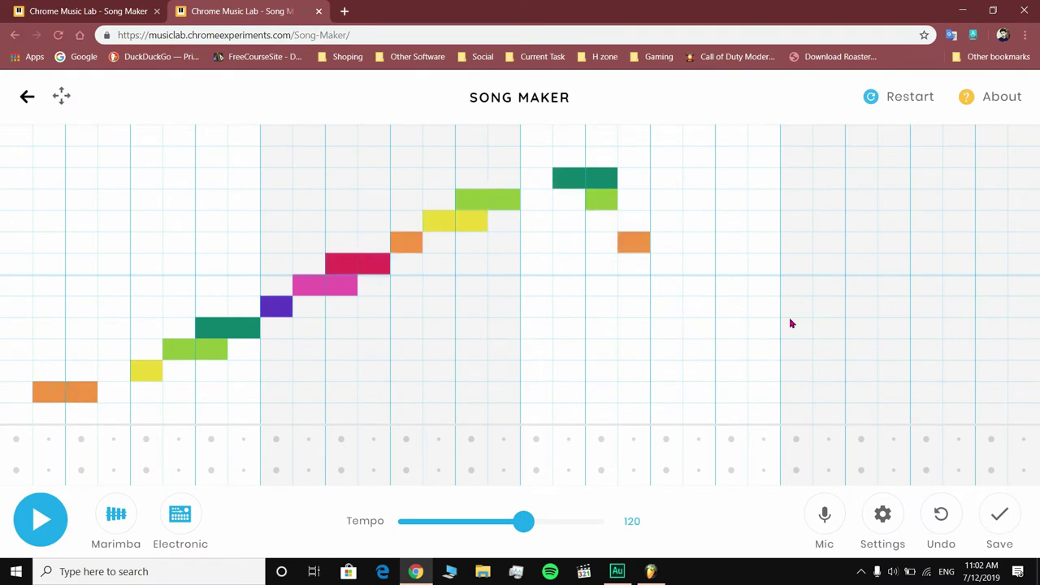
pyautogui.click(57, 527)
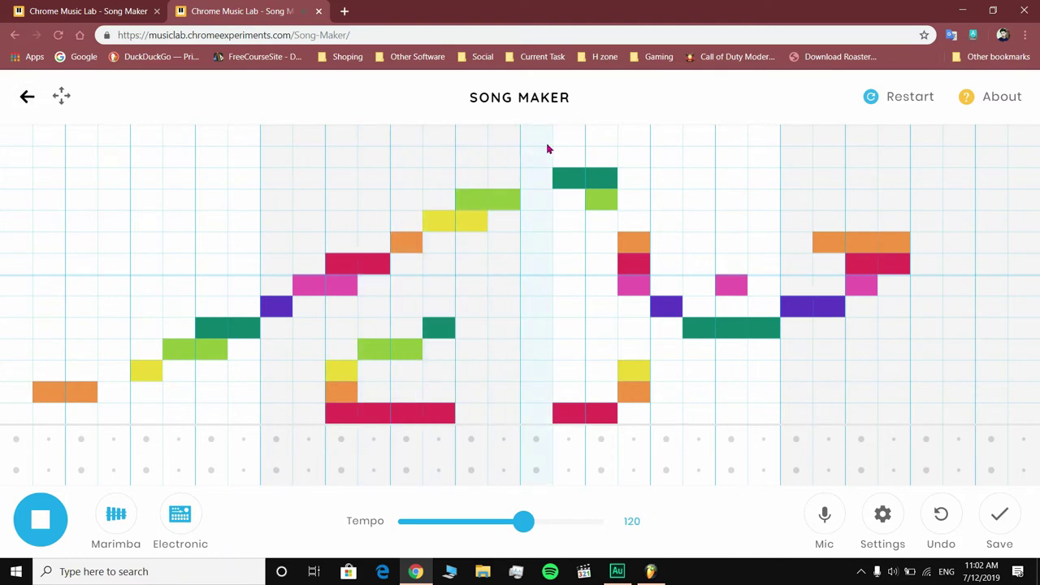
pyautogui.click(904, 97)
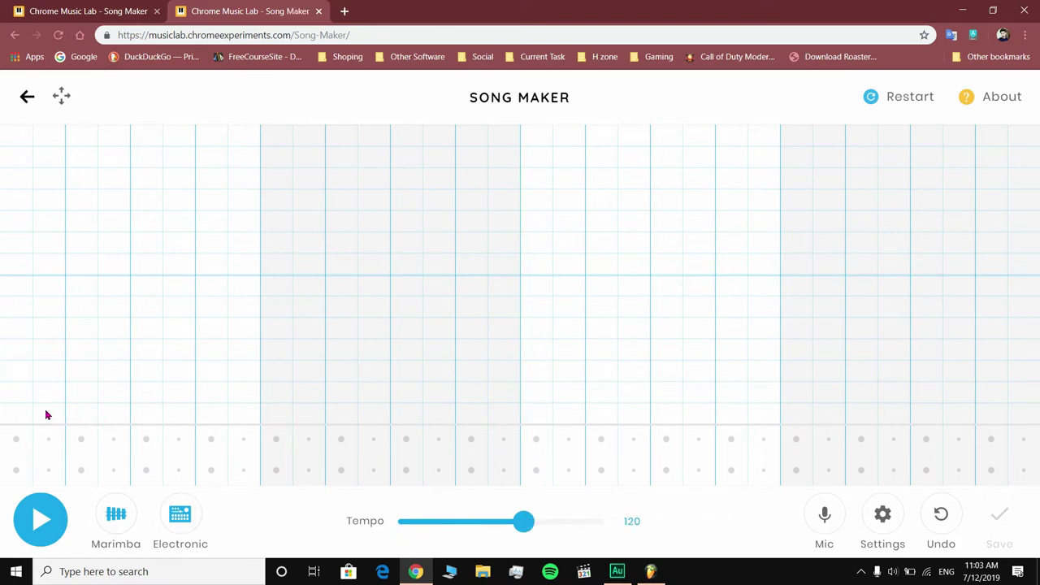
# Draw the opening melody of magenta, orange, green, purple and yellow notes across bars one to three.
pyautogui.click(41, 286)
pyautogui.moveTo(145, 242); pyautogui.dragTo(217, 242)
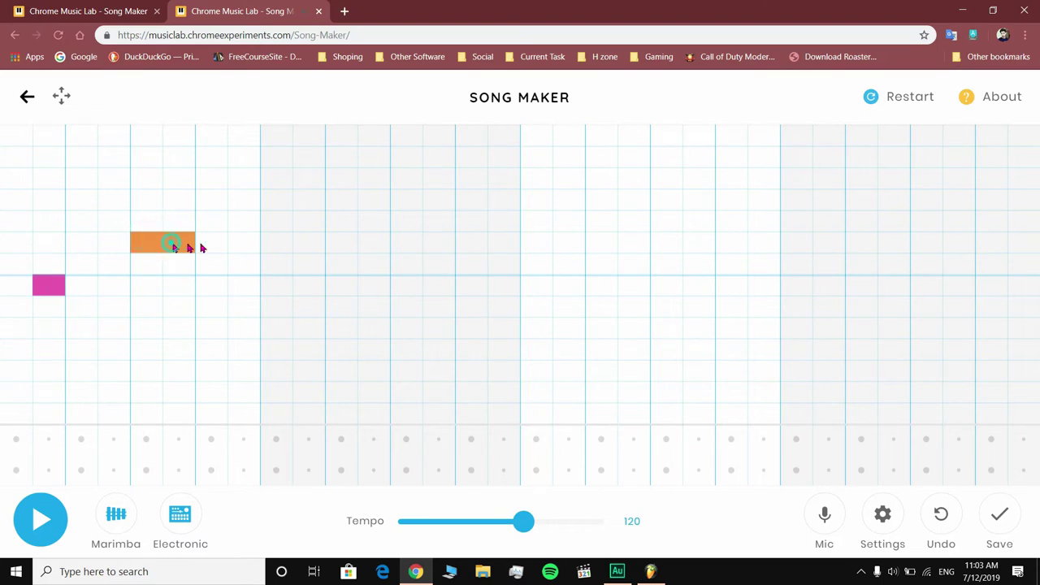
pyautogui.moveTo(253, 395); pyautogui.dragTo(310, 395)
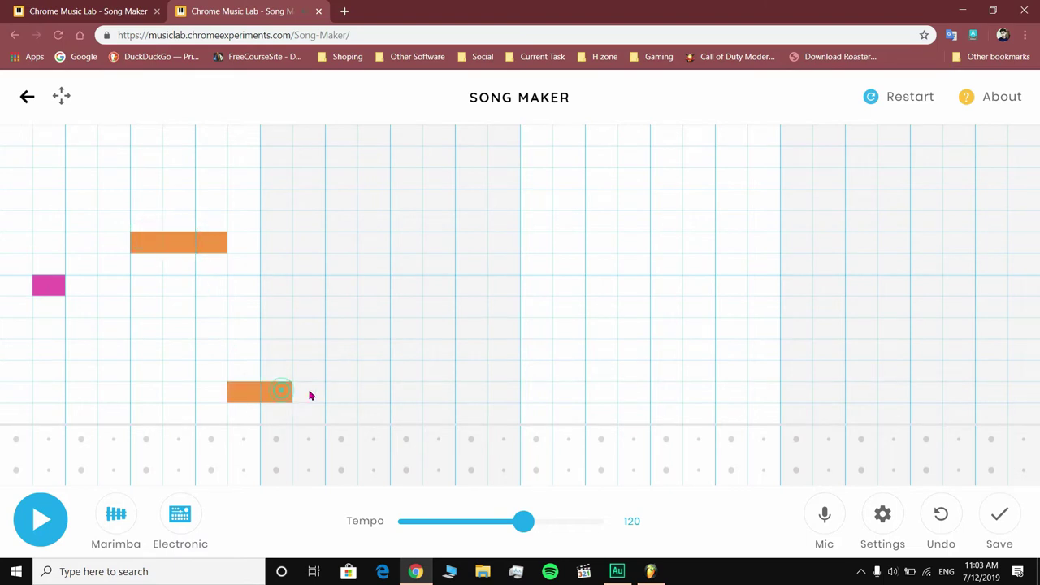
pyautogui.click(305, 202)
pyautogui.click(343, 311)
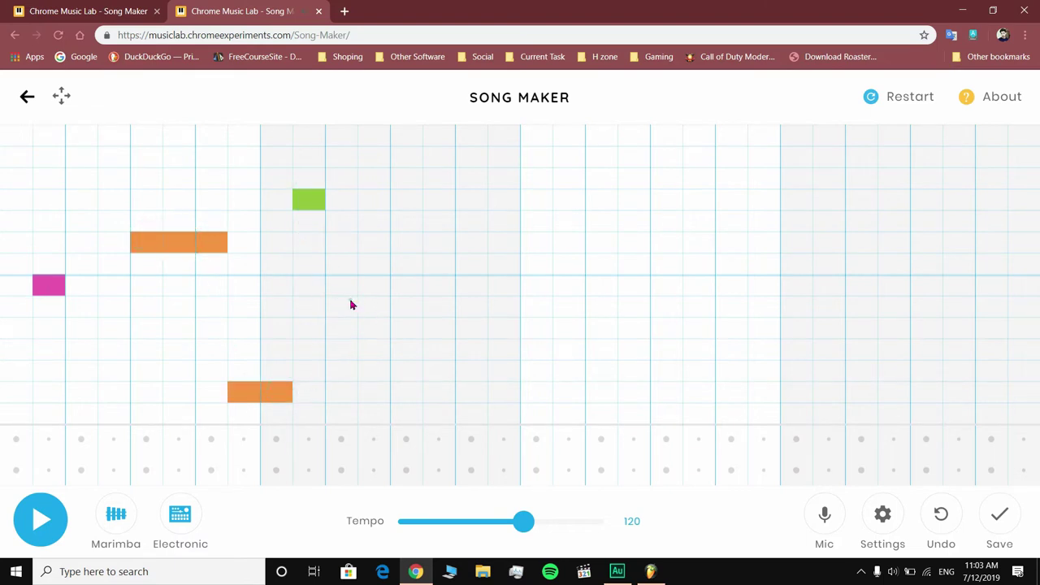
pyautogui.click(342, 306)
pyautogui.click(374, 327)
pyautogui.click(414, 286)
pyautogui.click(460, 224)
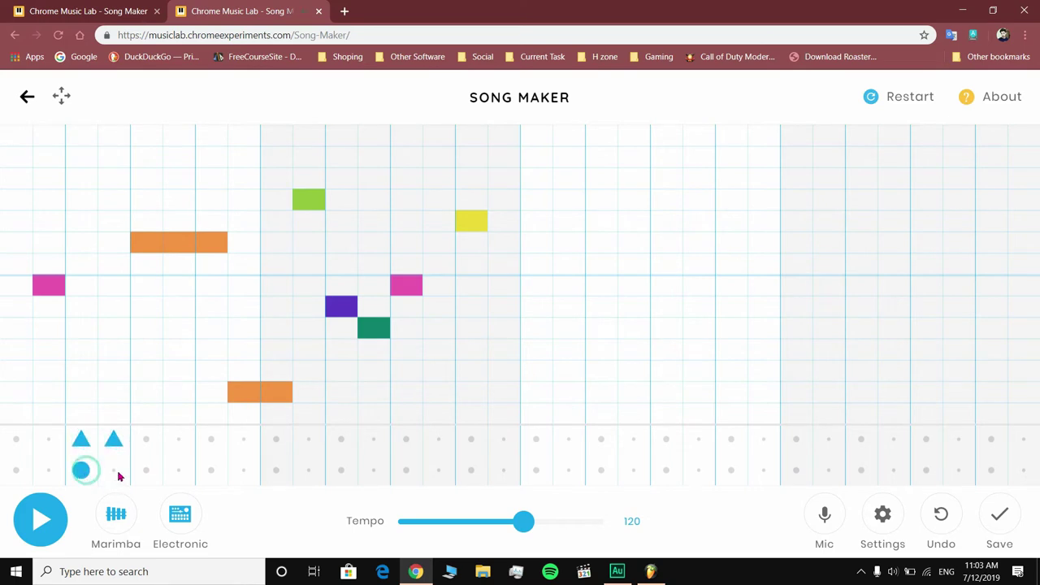
# Add circle beats and a run of triangle beats to the rhythm rows in the first bars.
pyautogui.click(119, 477)
pyautogui.click(144, 473)
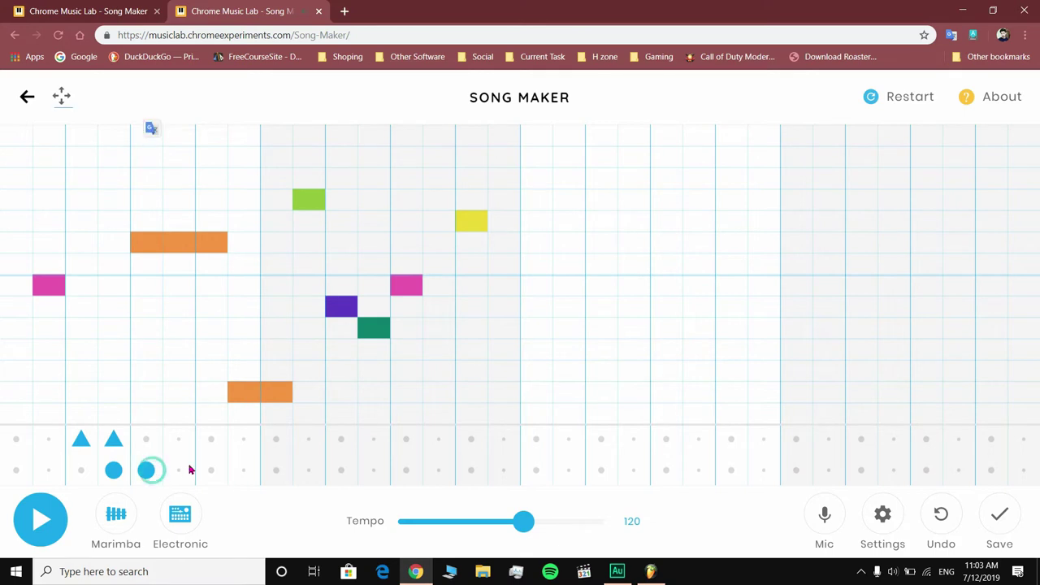
pyautogui.click(180, 471)
pyautogui.click(147, 438)
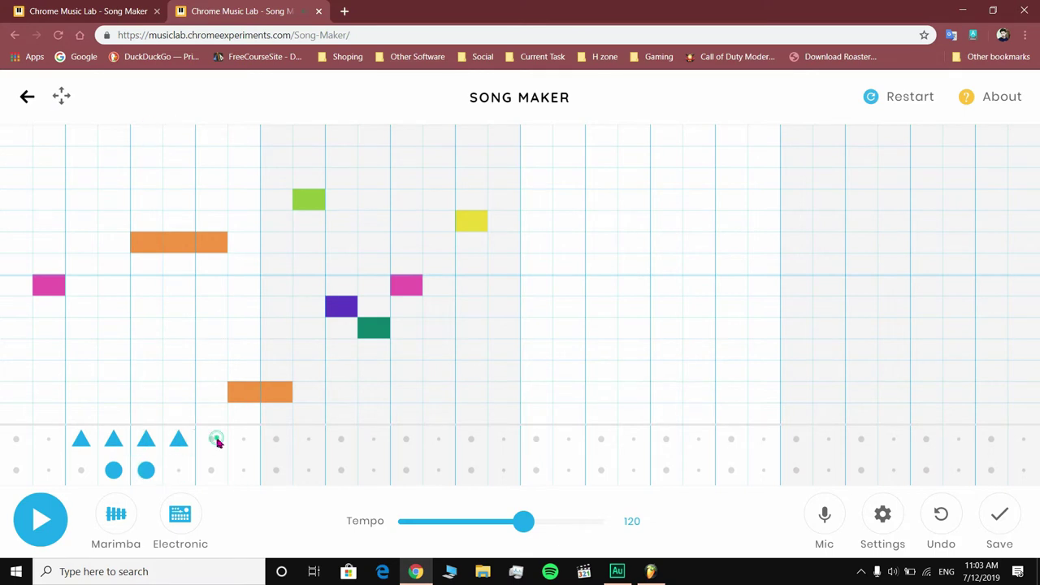
pyautogui.click(284, 450)
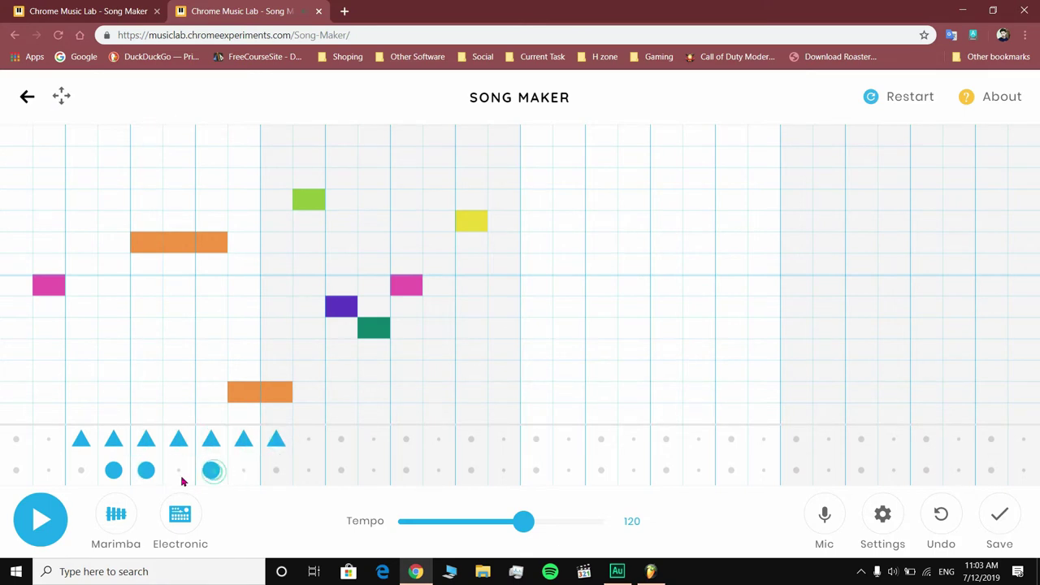
pyautogui.click(245, 470)
# Play the song while adding four more circle beats from bar three onward, then stop.
pyautogui.click(41, 520)
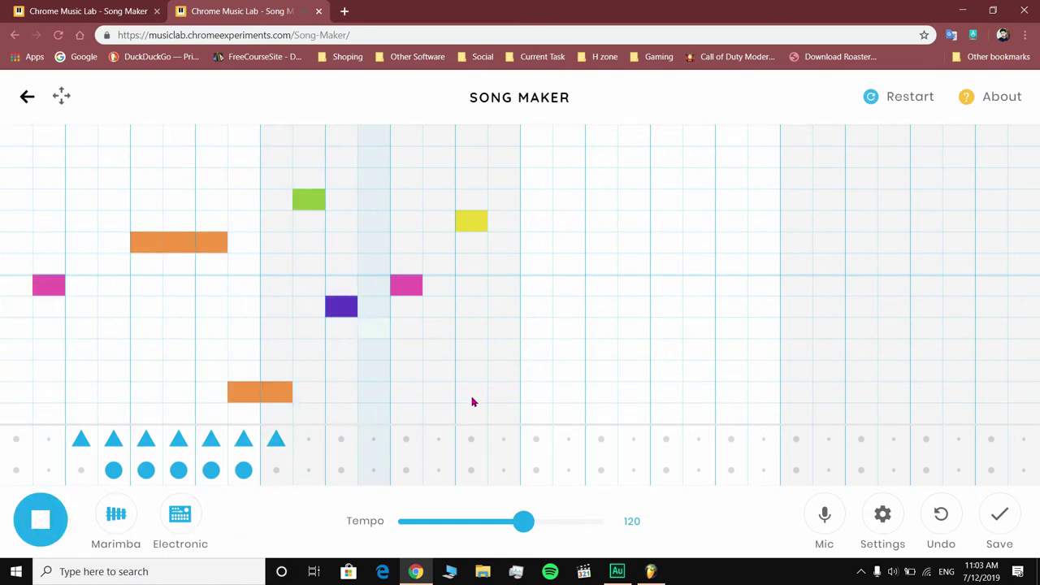
pyautogui.click(471, 469)
pyautogui.click(503, 469)
pyautogui.click(536, 470)
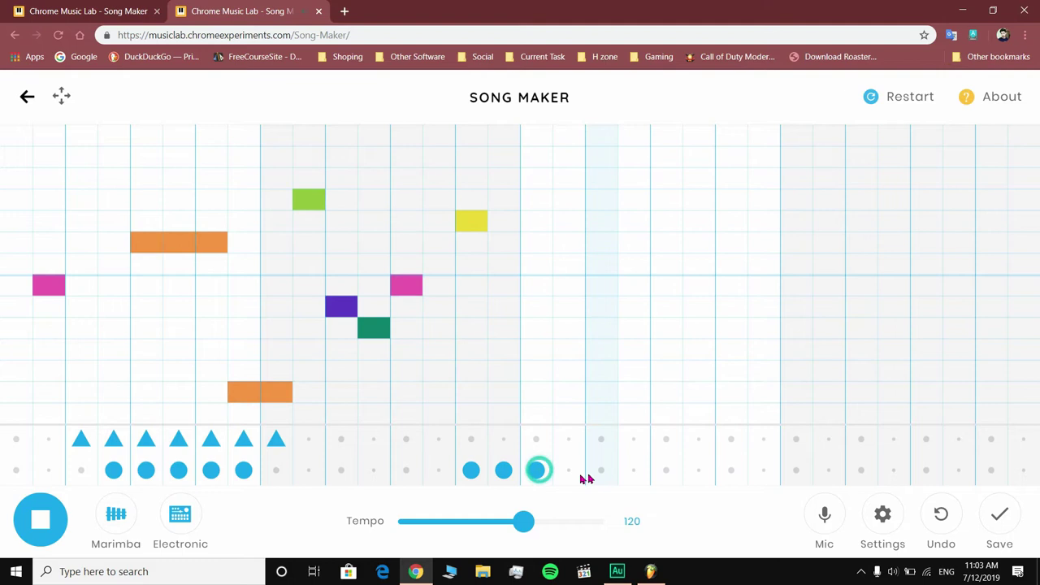
pyautogui.click(601, 470)
pyautogui.click(55, 532)
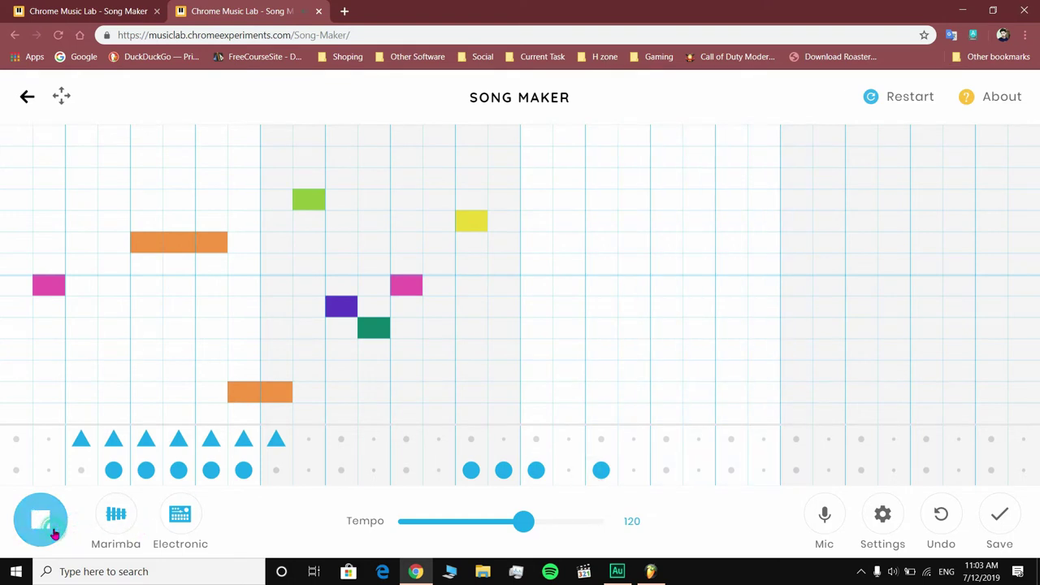
# Add a low orange and a yellow note in bar four, plus a triangle and circle beat.
pyautogui.click(667, 392)
pyautogui.click(700, 367)
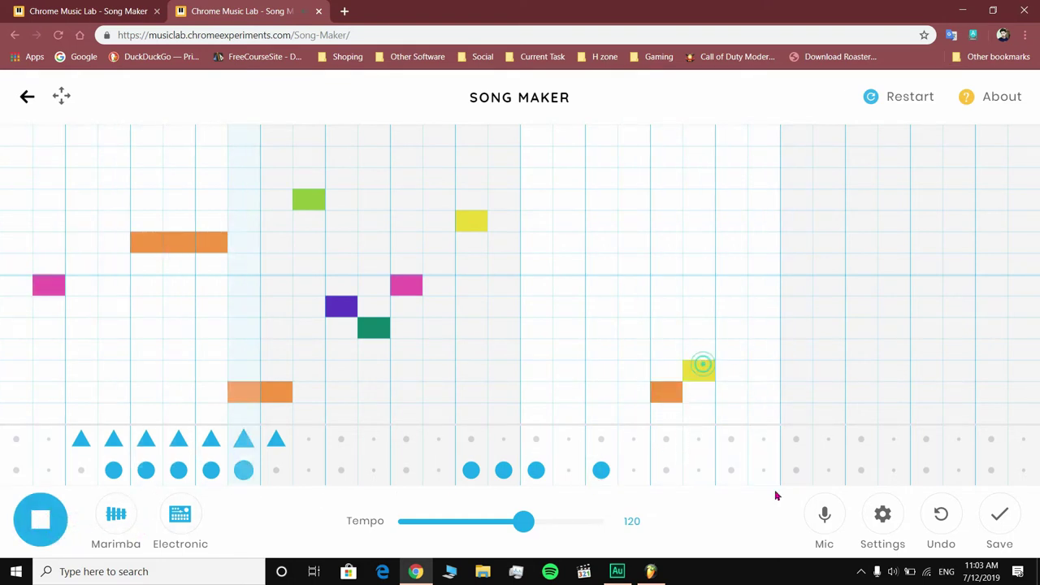
pyautogui.click(764, 470)
pyautogui.click(732, 439)
# Try tempos 240 and 52 during playback, then set the tempo to 120 and stop.
pyautogui.click(604, 520)
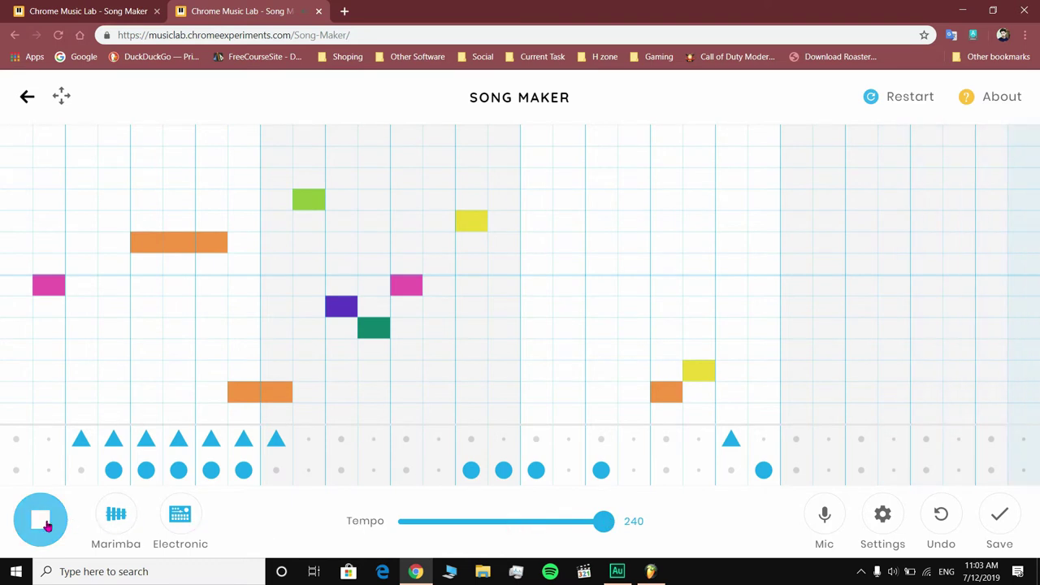
pyautogui.click(47, 526)
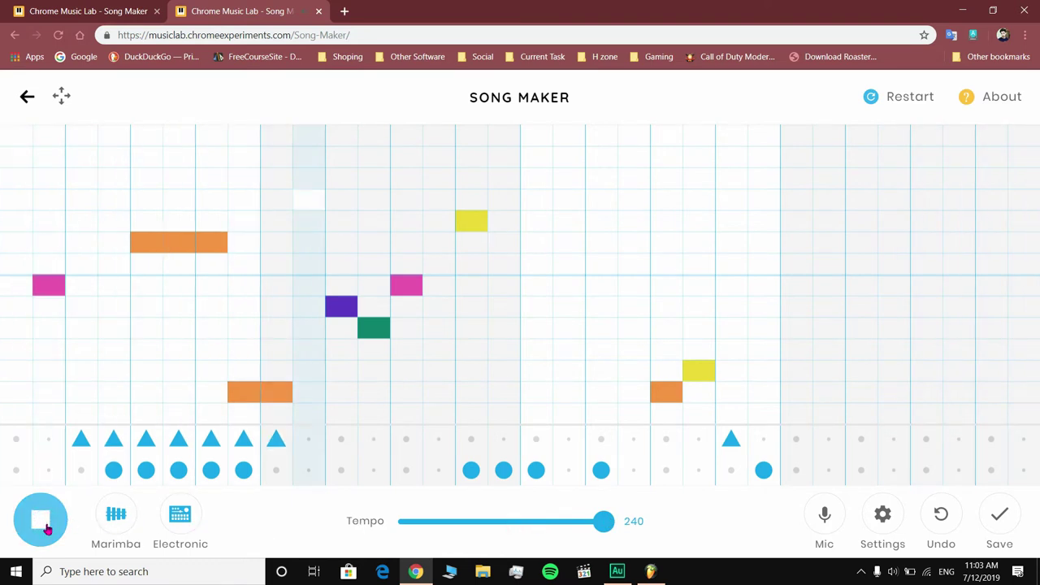
pyautogui.click(429, 521)
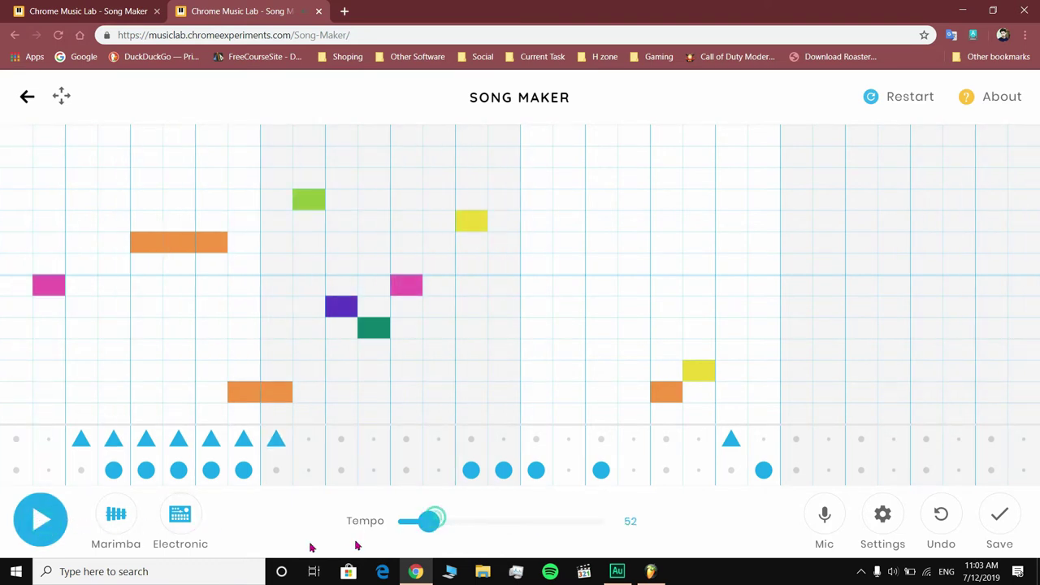
pyautogui.click(22, 527)
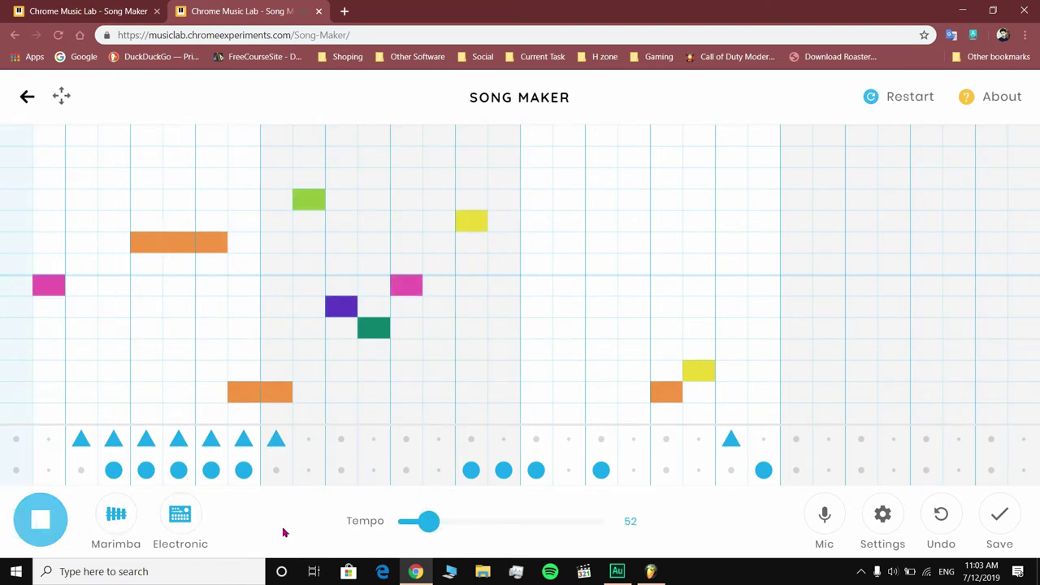
pyautogui.click(516, 525)
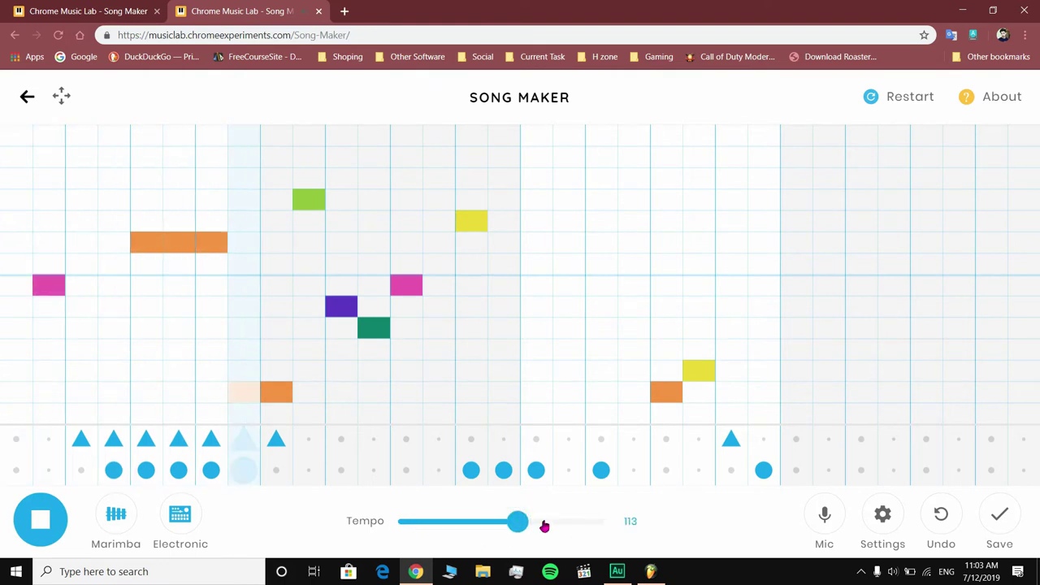
pyautogui.doubleClick(633, 521)
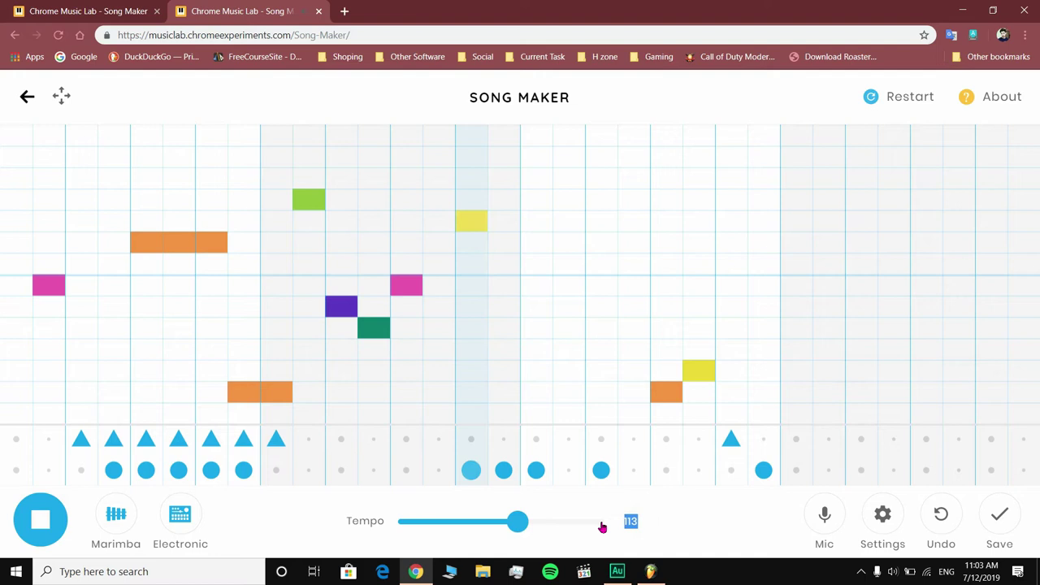
pyautogui.write('120')
pyautogui.click(45, 522)
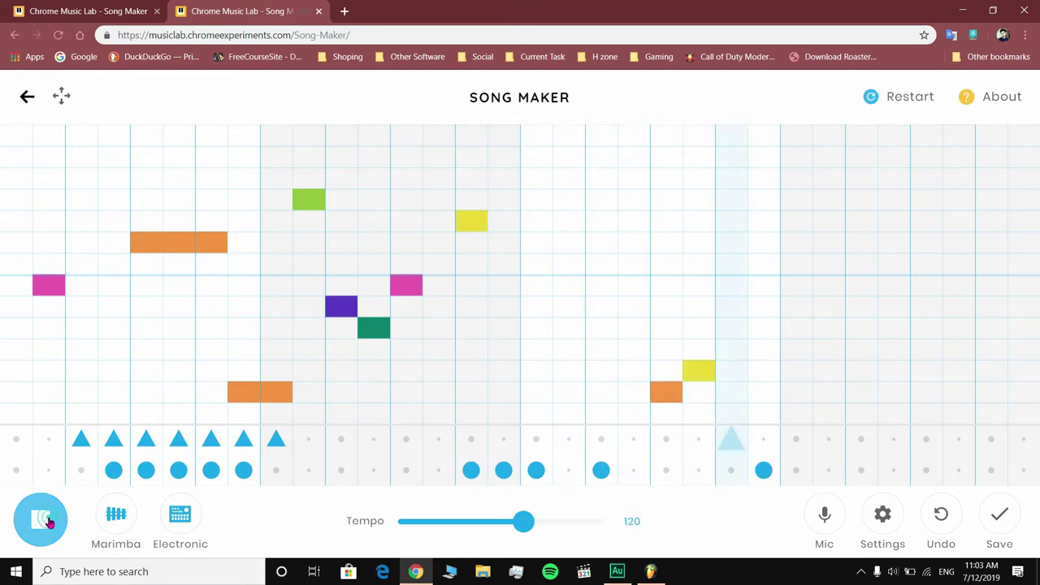
# Switch the melody to piano, play, set percussion to Blocks and add a triangle beat in bar three.
pyautogui.click(116, 514)
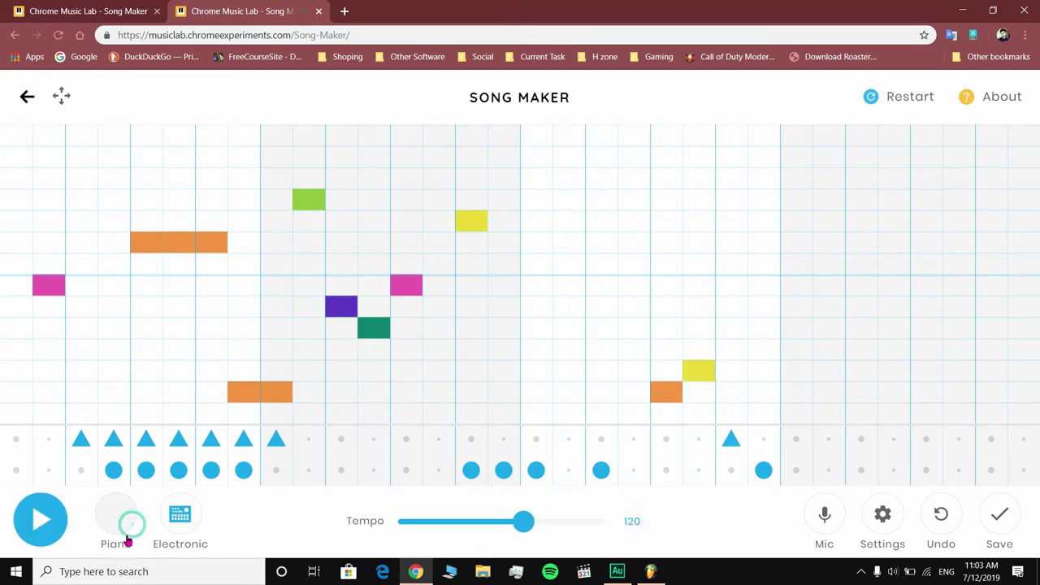
pyautogui.click(47, 515)
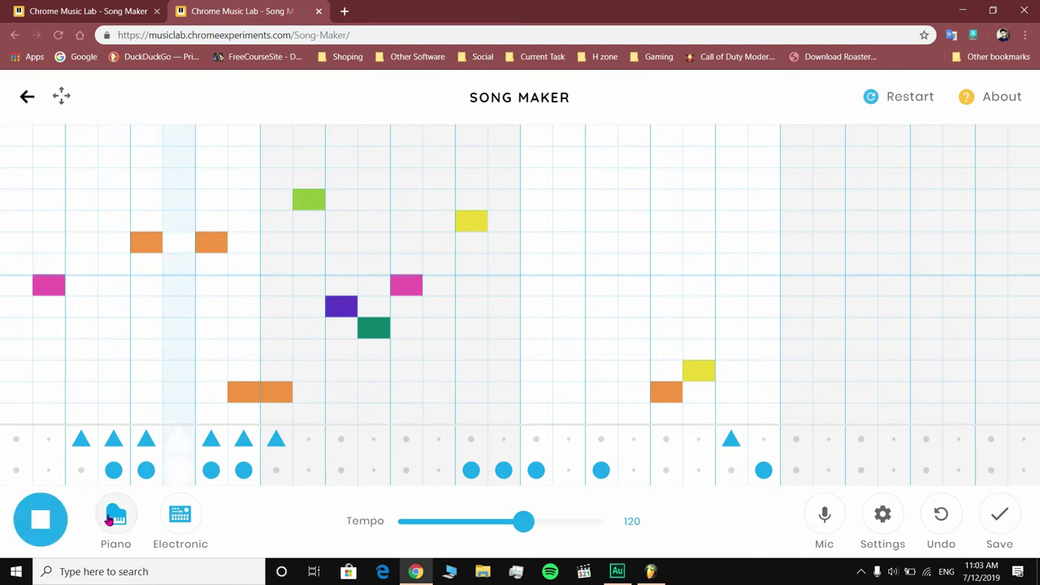
pyautogui.click(180, 511)
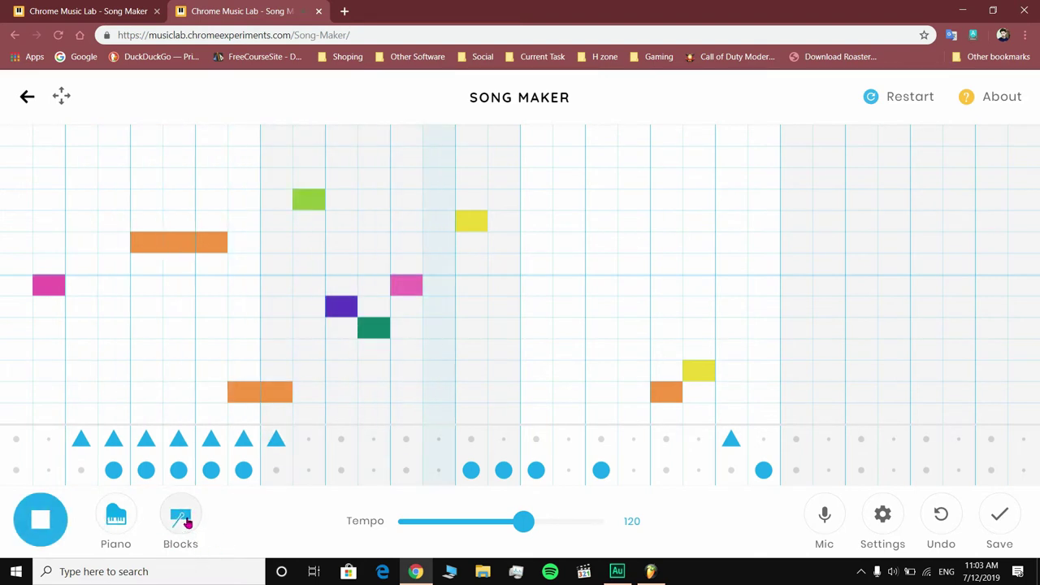
pyautogui.click(406, 439)
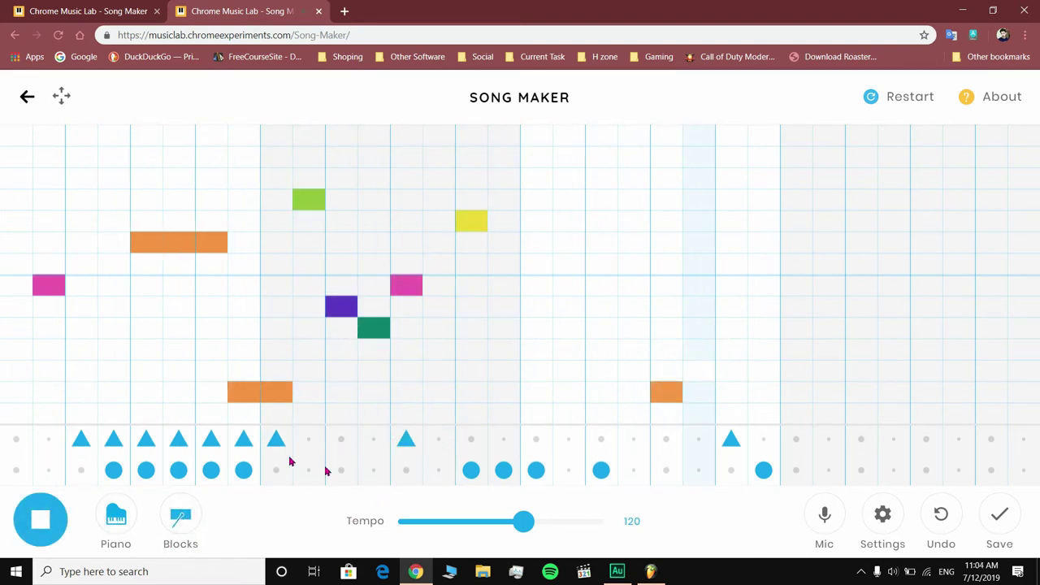
pyautogui.press('2')
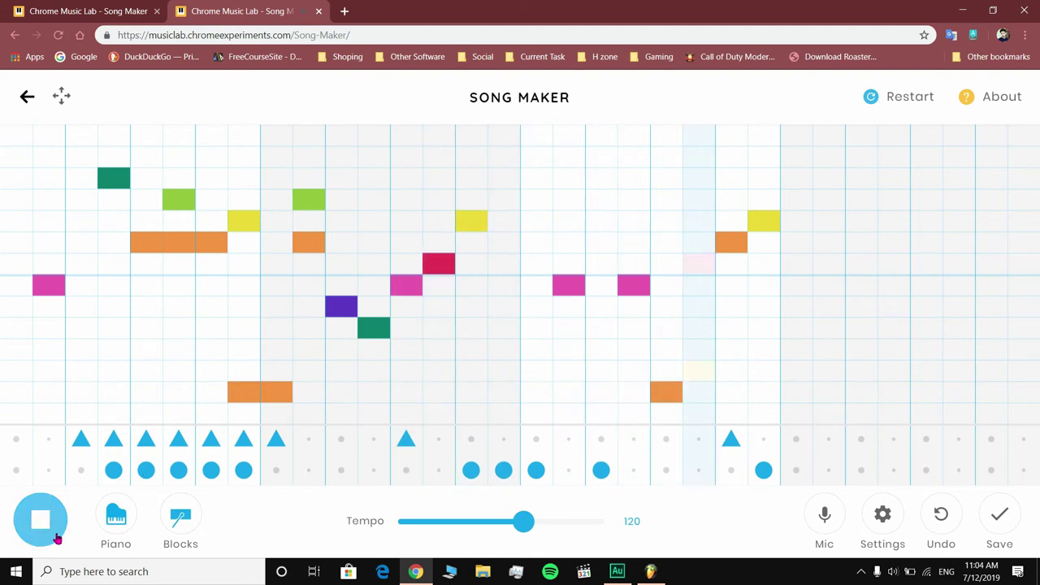
# Cycle the melody instrument through strings and woodwind back to marimba; briefly toggle the mic and Settings.
pyautogui.click(116, 525)
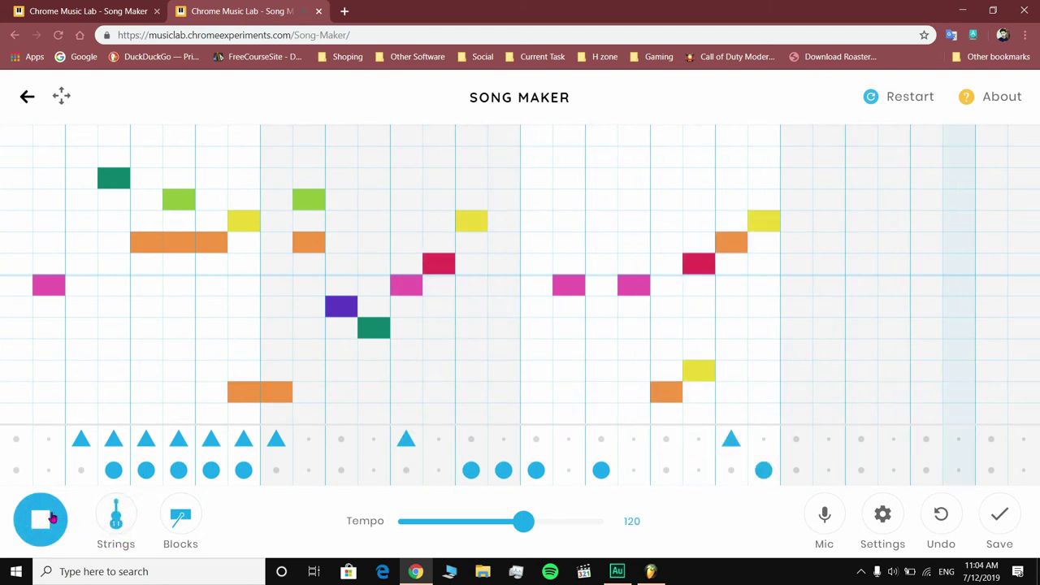
pyautogui.click(116, 520)
pyautogui.click(117, 520)
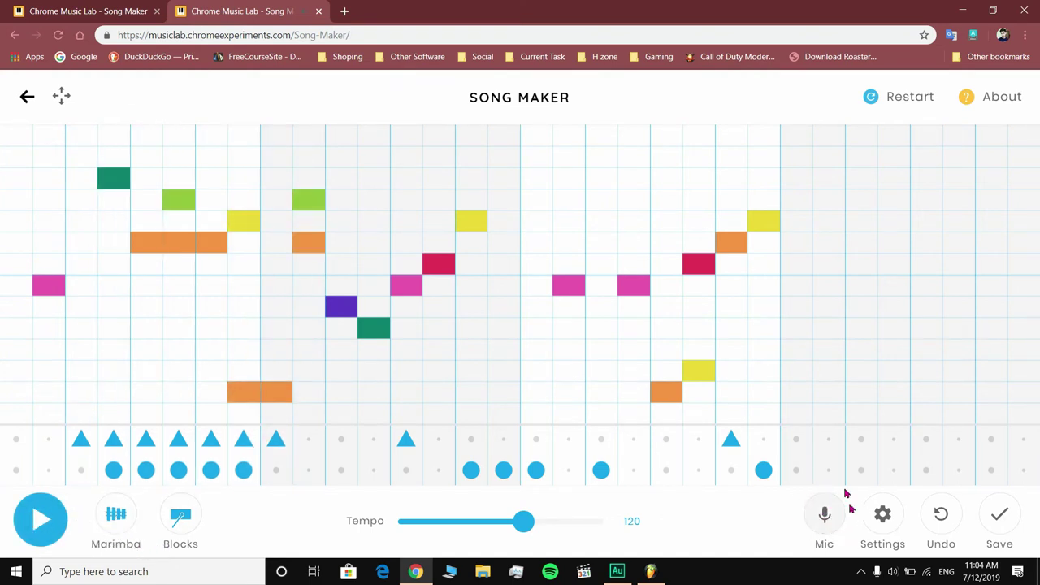
pyautogui.click(811, 528)
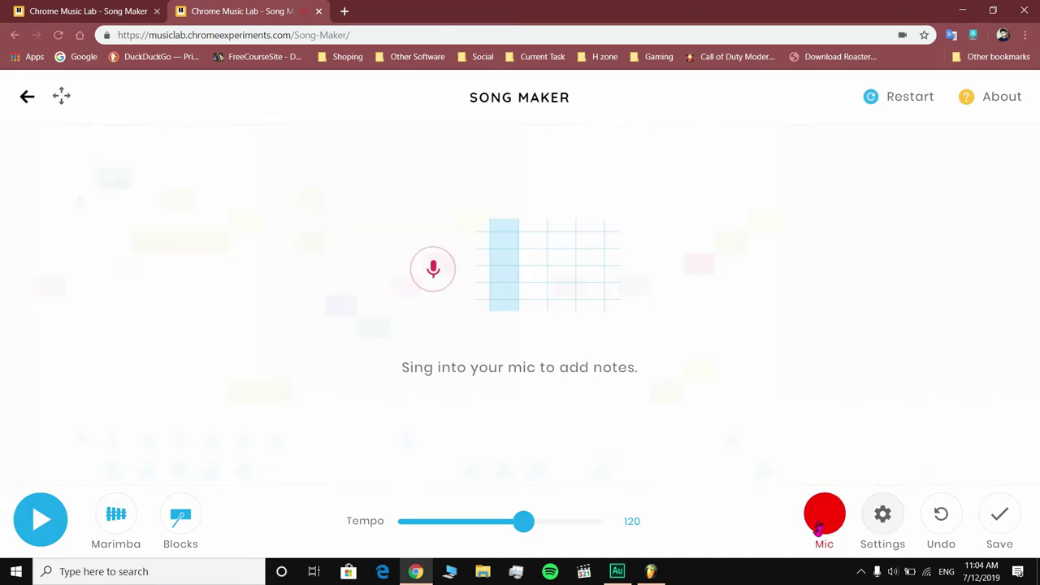
pyautogui.click(816, 530)
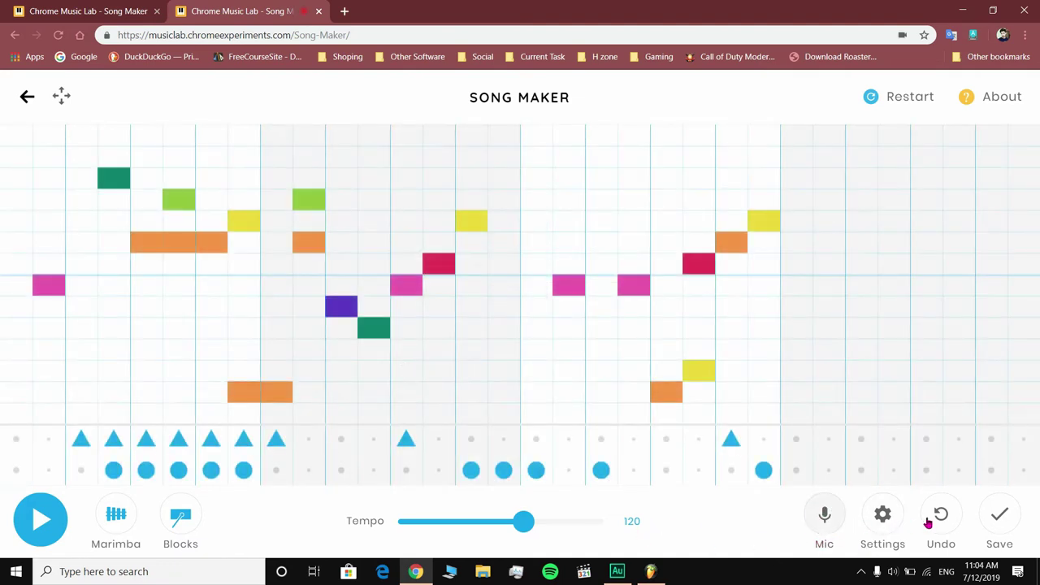
pyautogui.click(879, 522)
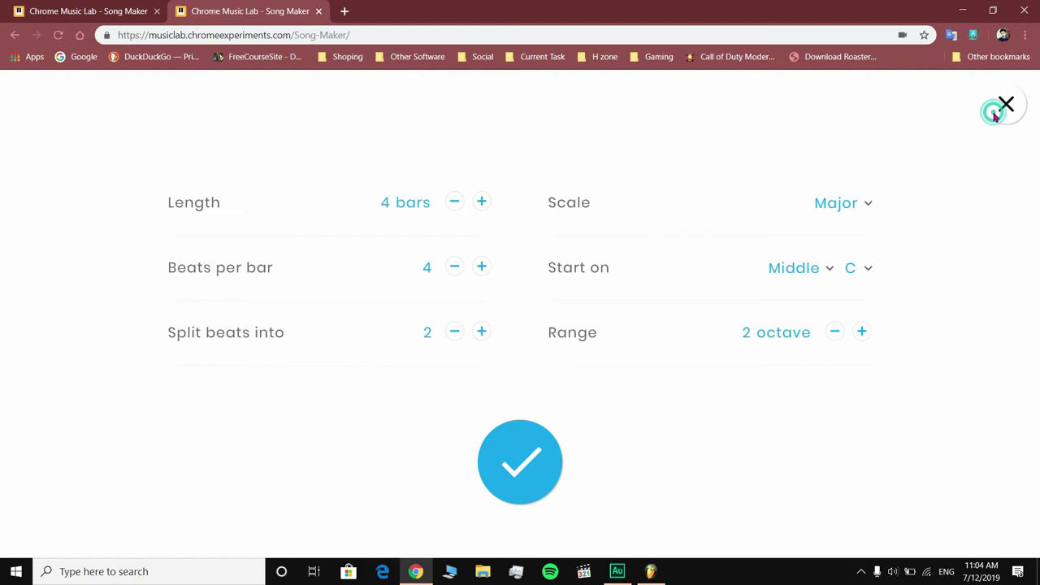
pyautogui.click(995, 117)
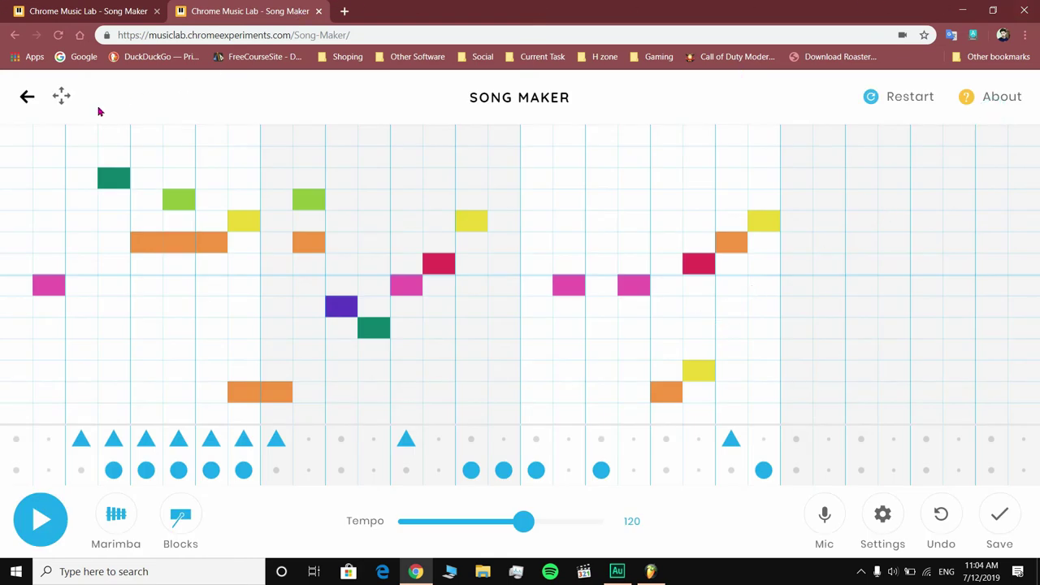
# With keyboard controls, move the focus three columns right and up, then place a note in column five.
pyautogui.click(62, 98)
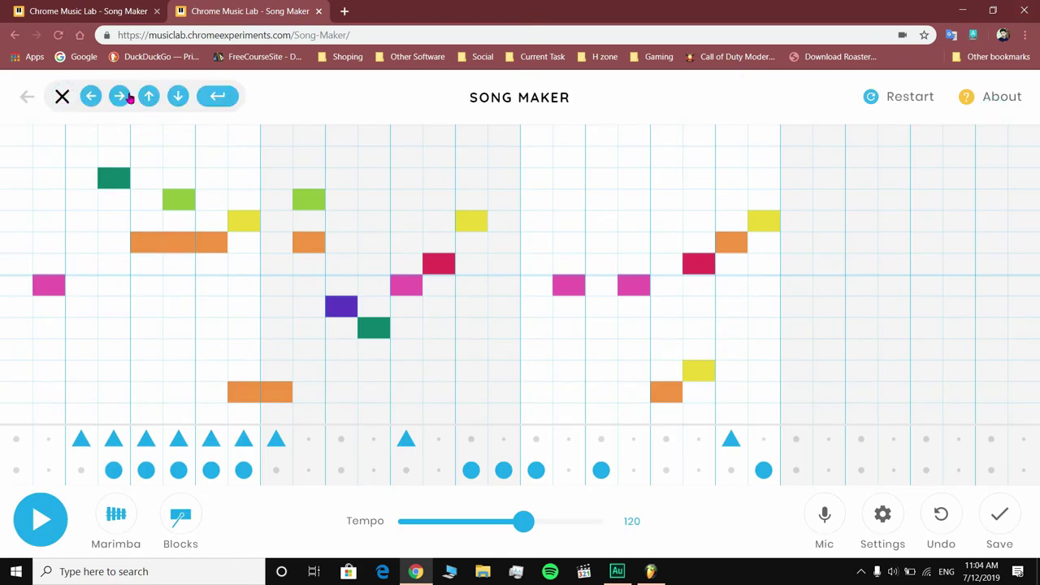
pyautogui.click(120, 96)
pyautogui.click(120, 96)
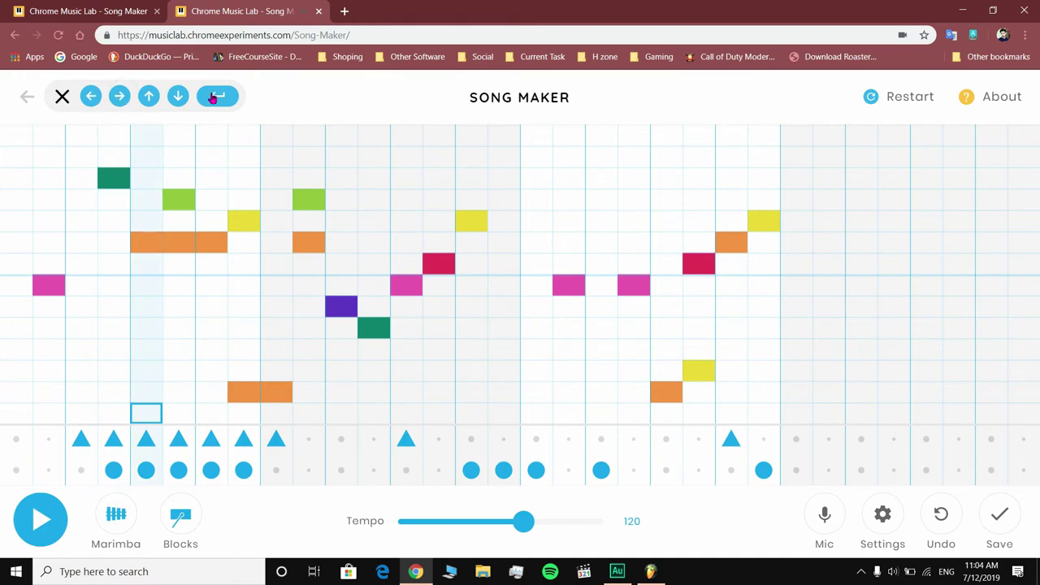
pyautogui.click(213, 98)
pyautogui.click(148, 98)
pyautogui.click(149, 98)
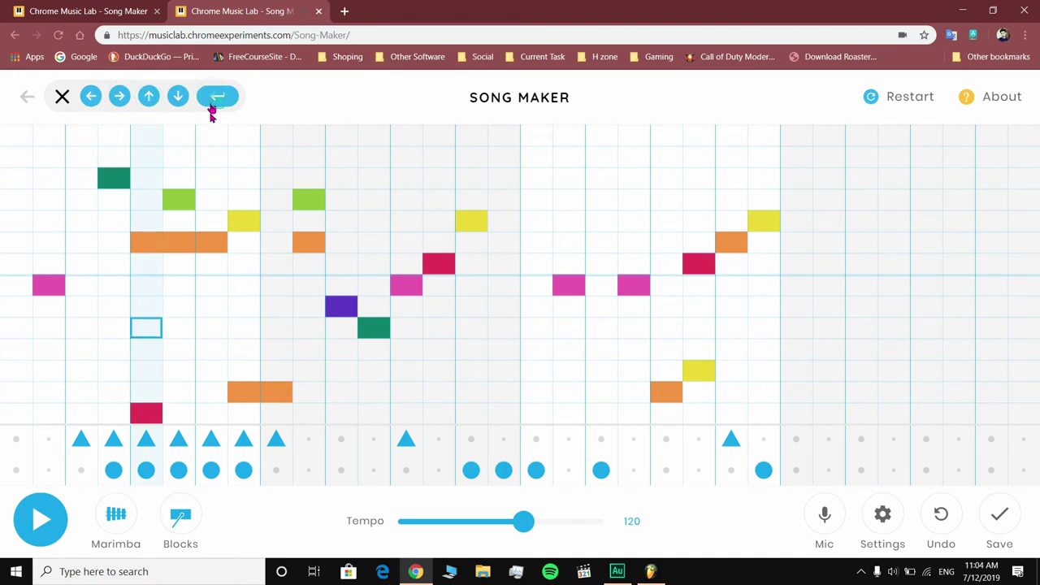
pyautogui.click(215, 99)
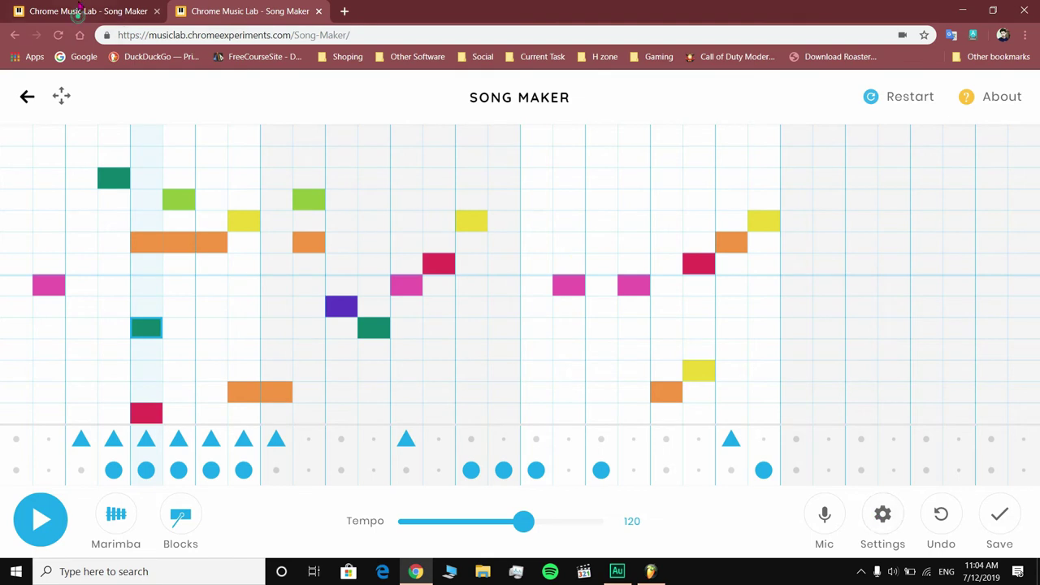
# In the other song's tab, lengthen the song, then shorten it back to 4 bars.
pyautogui.click(78, 11)
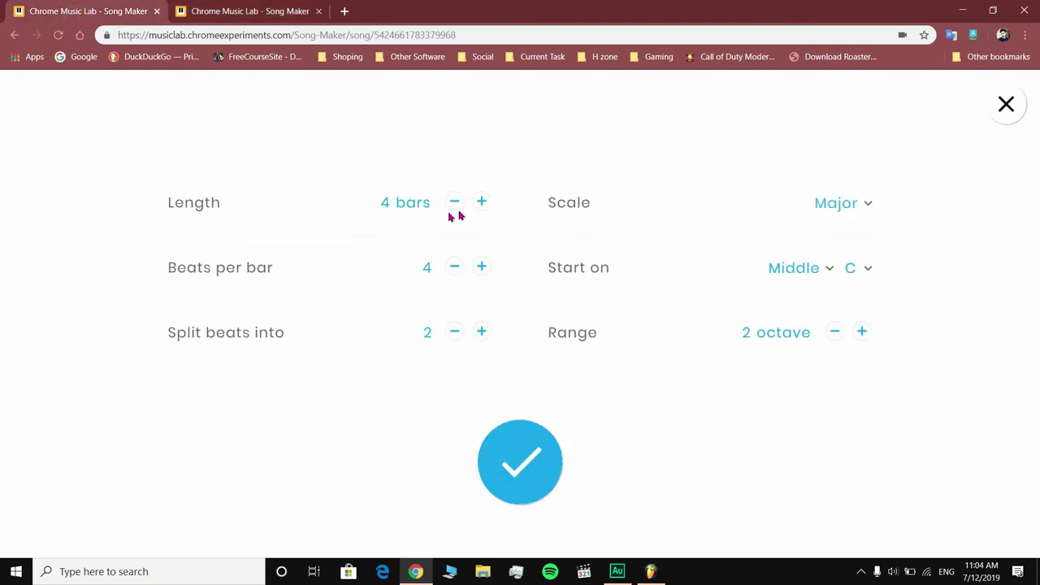
pyautogui.click(481, 203)
pyautogui.click(520, 464)
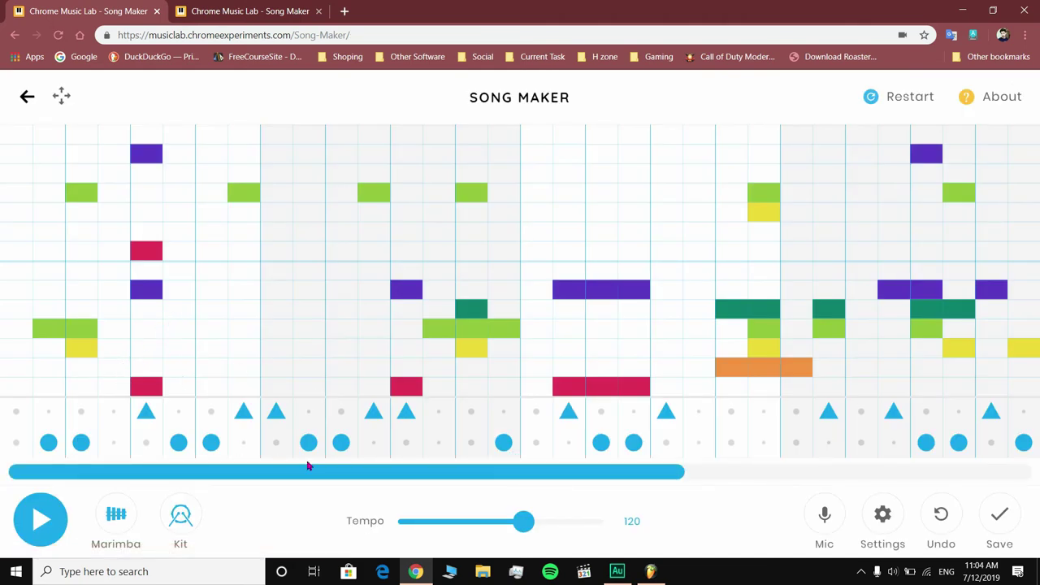
pyautogui.moveTo(308, 466); pyautogui.dragTo(732, 480)
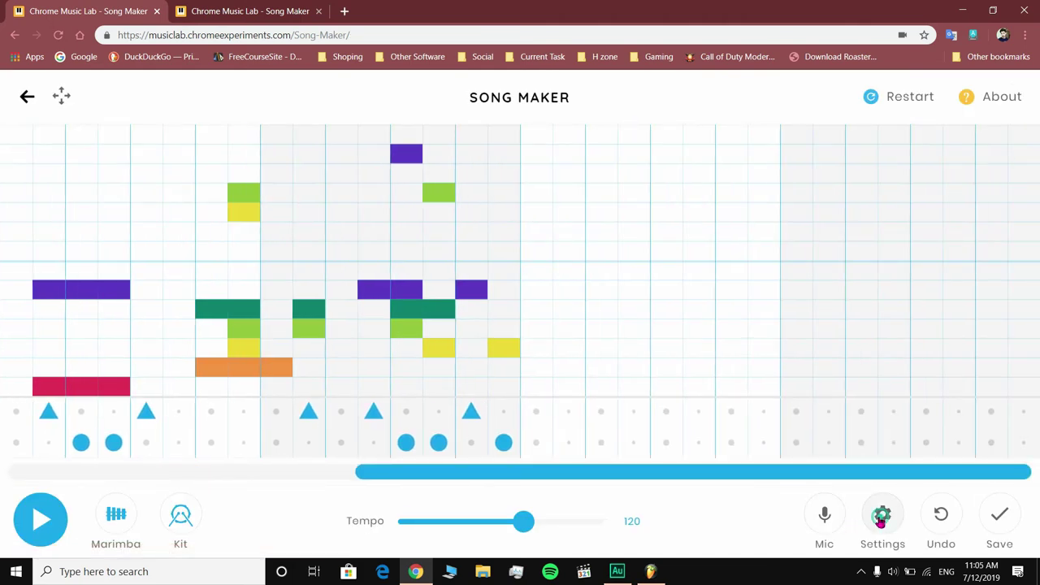
pyautogui.click(881, 520)
pyautogui.click(455, 202)
pyautogui.click(455, 202)
pyautogui.click(520, 463)
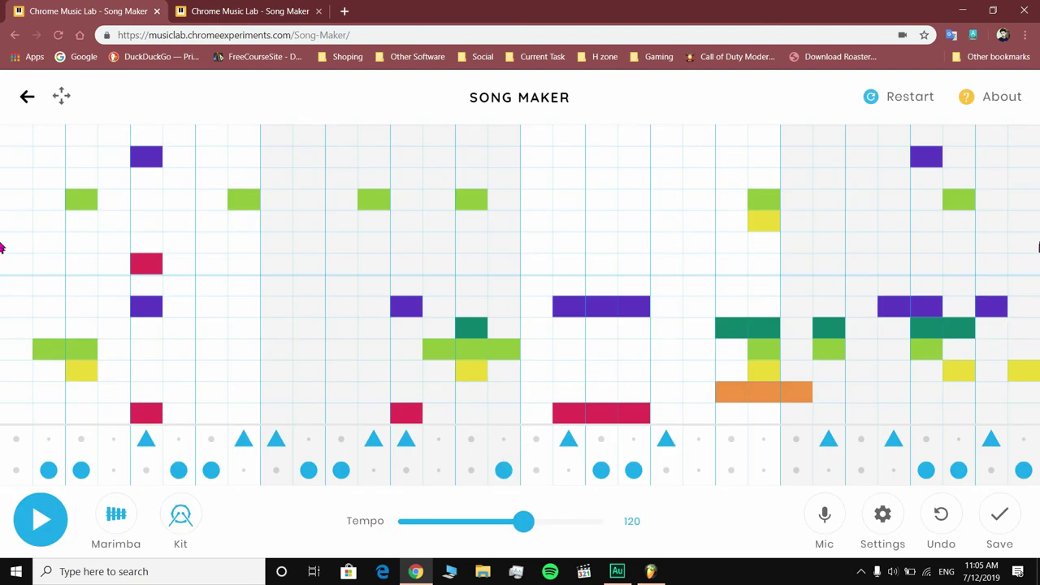
# Lengthen the song to 12 bars, scroll across it, and undo the last edit.
pyautogui.click(882, 515)
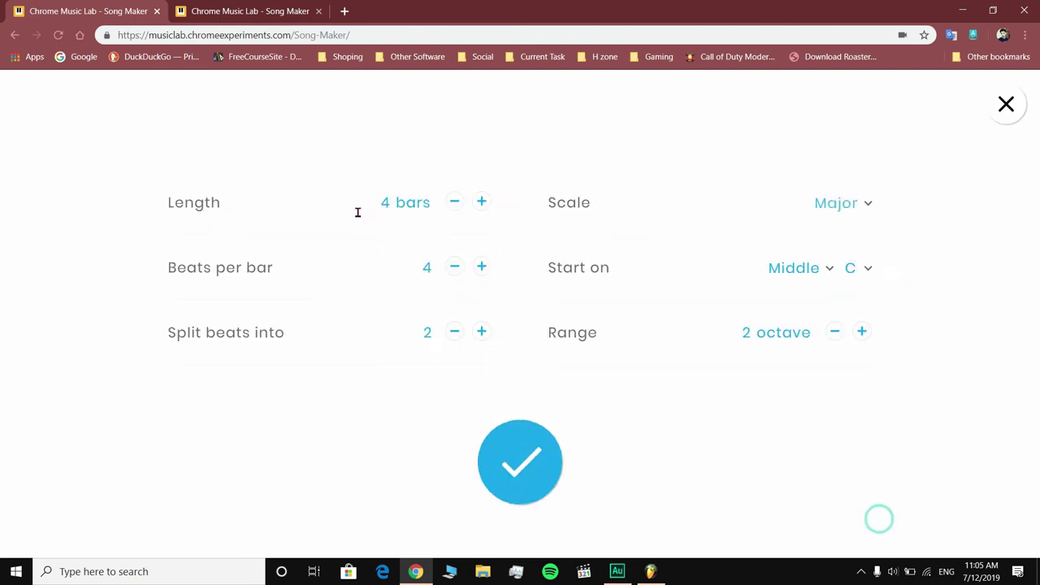
pyautogui.click(484, 203)
pyautogui.click(484, 202)
pyautogui.click(483, 202)
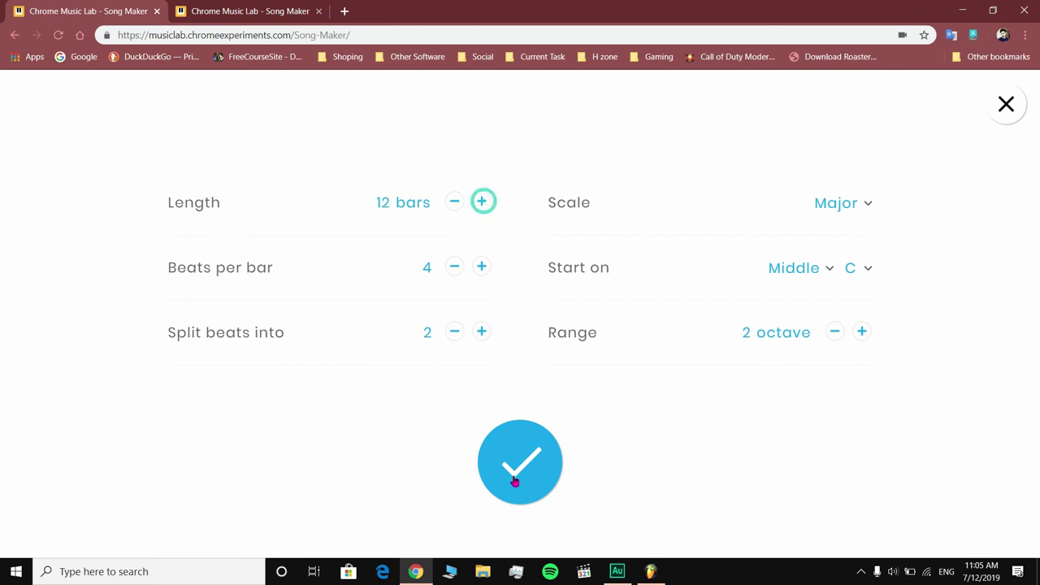
pyautogui.click(515, 479)
pyautogui.moveTo(284, 479); pyautogui.dragTo(1015, 483)
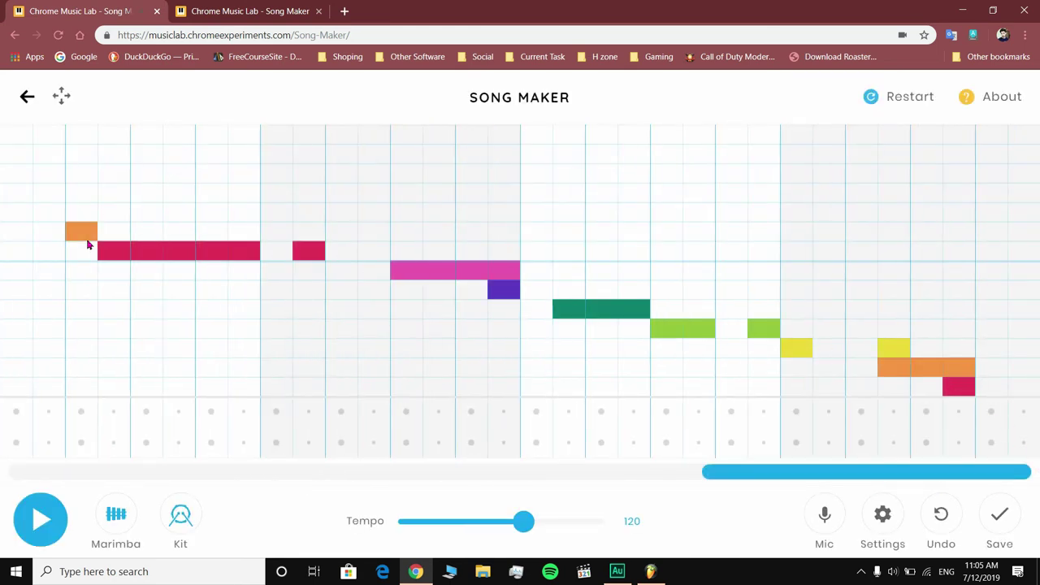
pyautogui.click(941, 515)
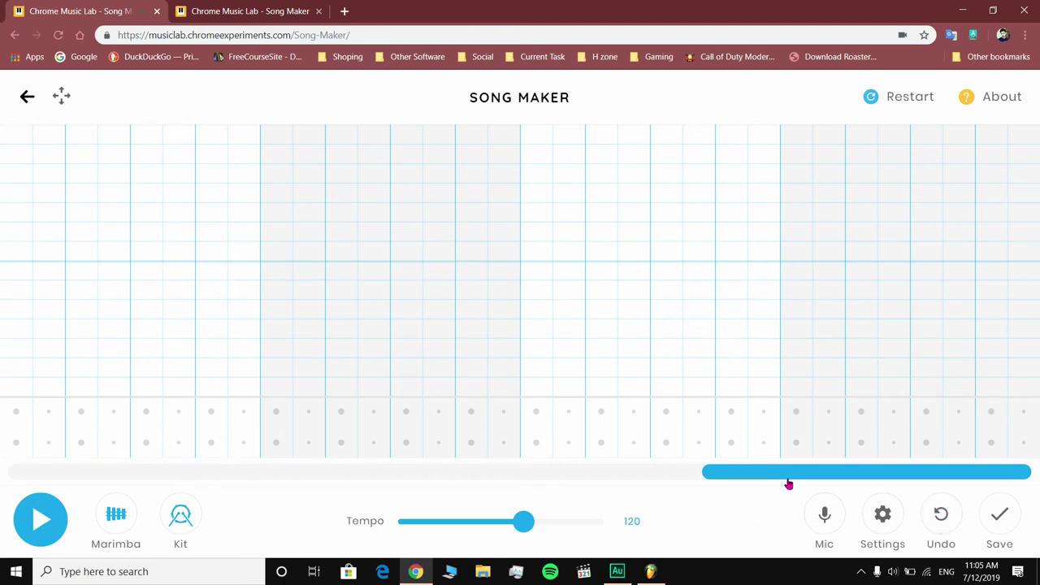
pyautogui.moveTo(790, 483); pyautogui.dragTo(547, 466)
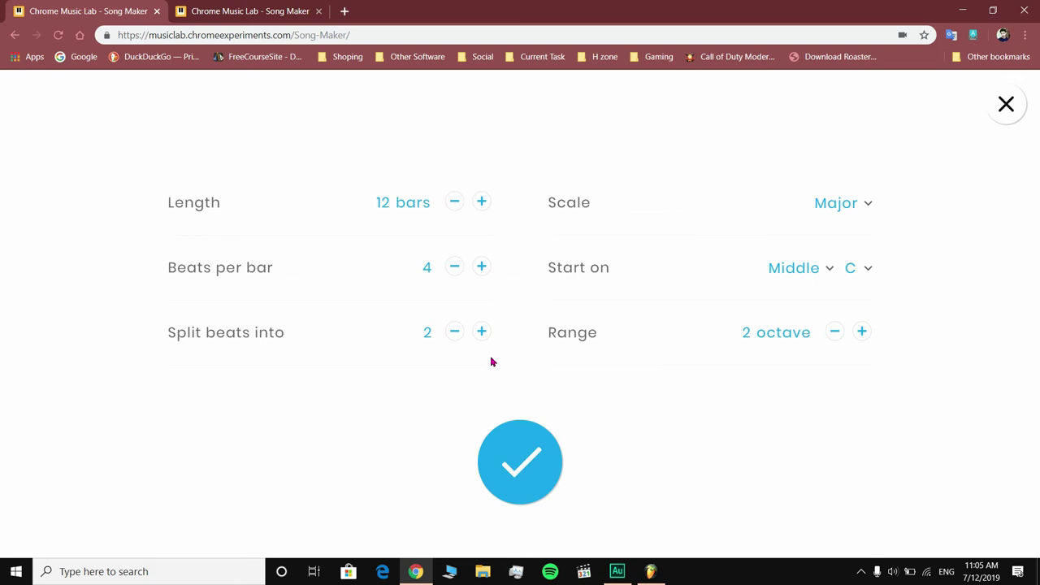
# Split beats into 4, then change the split back to 2 and return to the grid.
pyautogui.click(480, 332)
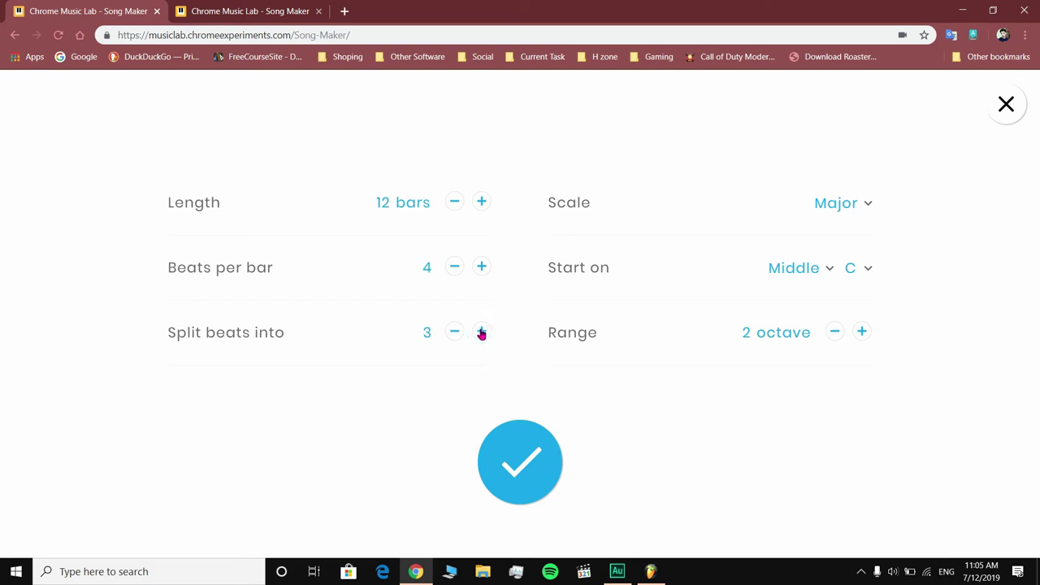
pyautogui.click(512, 435)
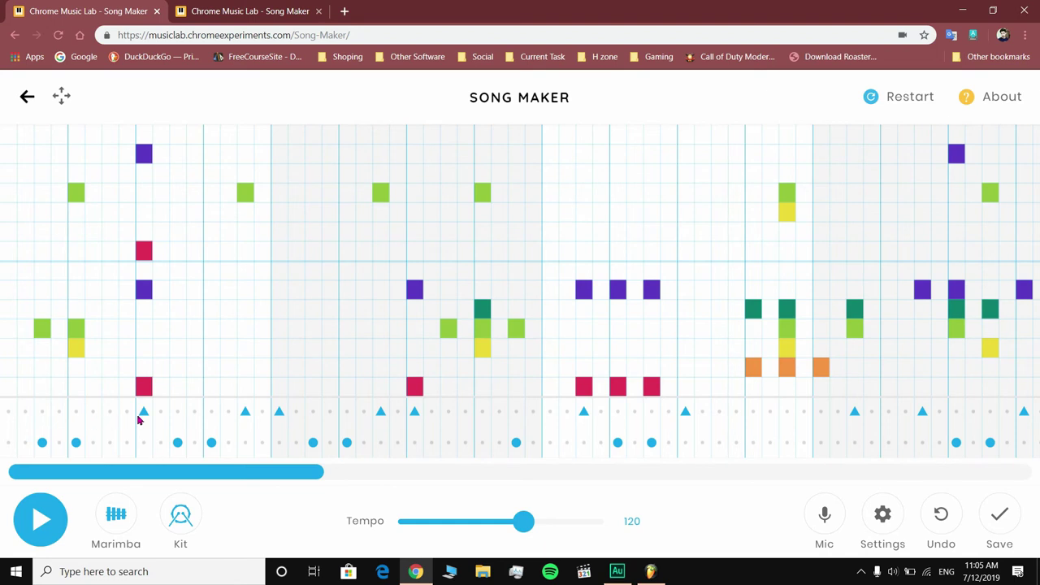
pyautogui.click(881, 508)
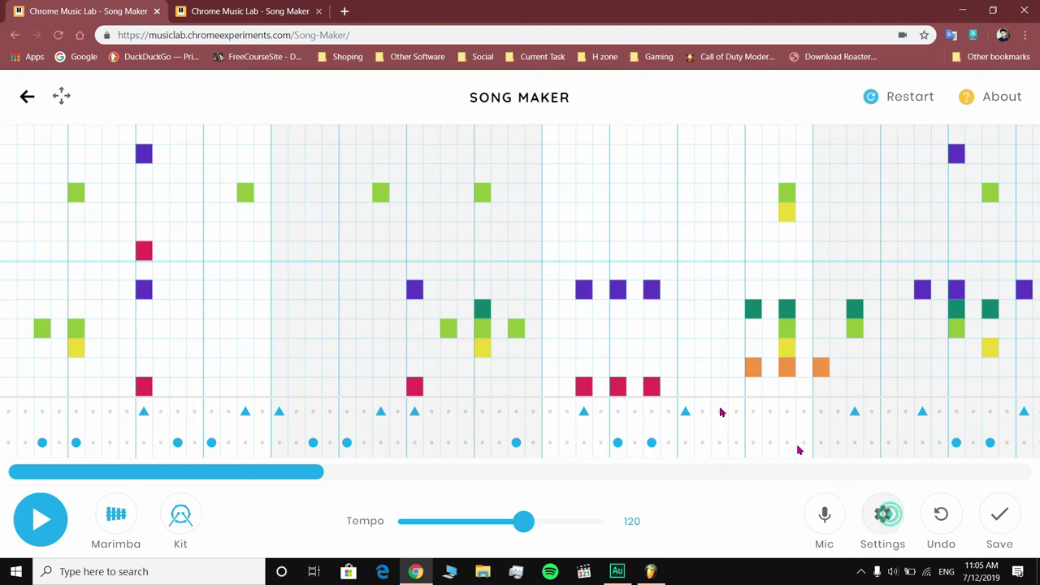
pyautogui.click(452, 332)
pyautogui.click(452, 332)
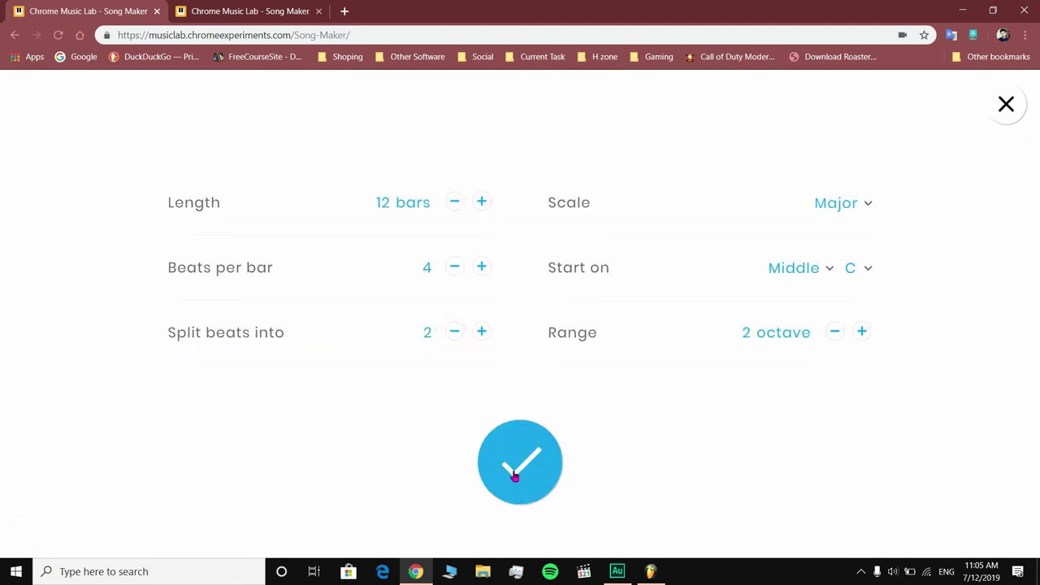
pyautogui.click(515, 468)
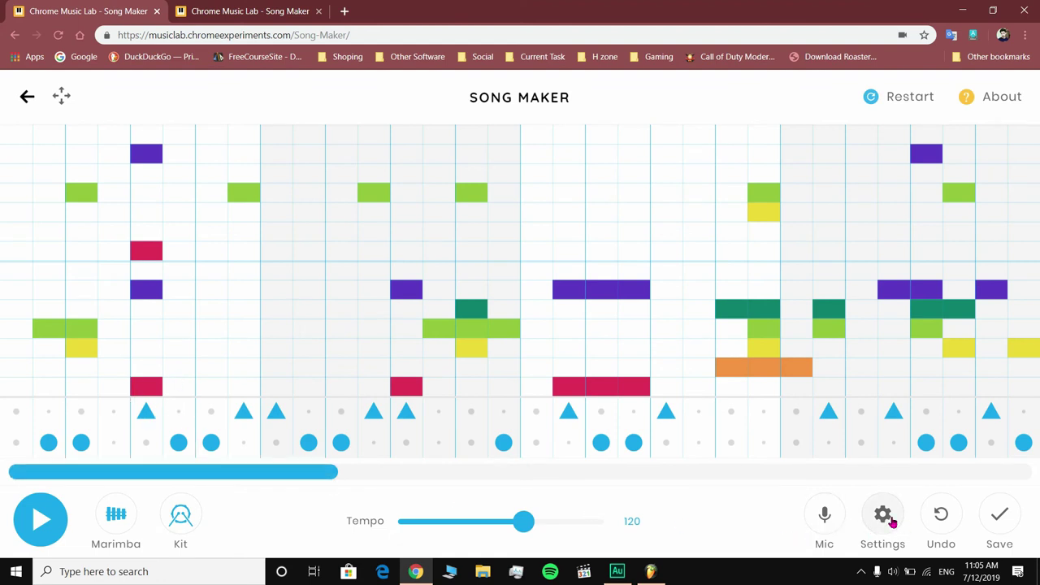
# Set Split beats into to 3 in Settings and apply it.
pyautogui.click(883, 516)
pyautogui.click(481, 332)
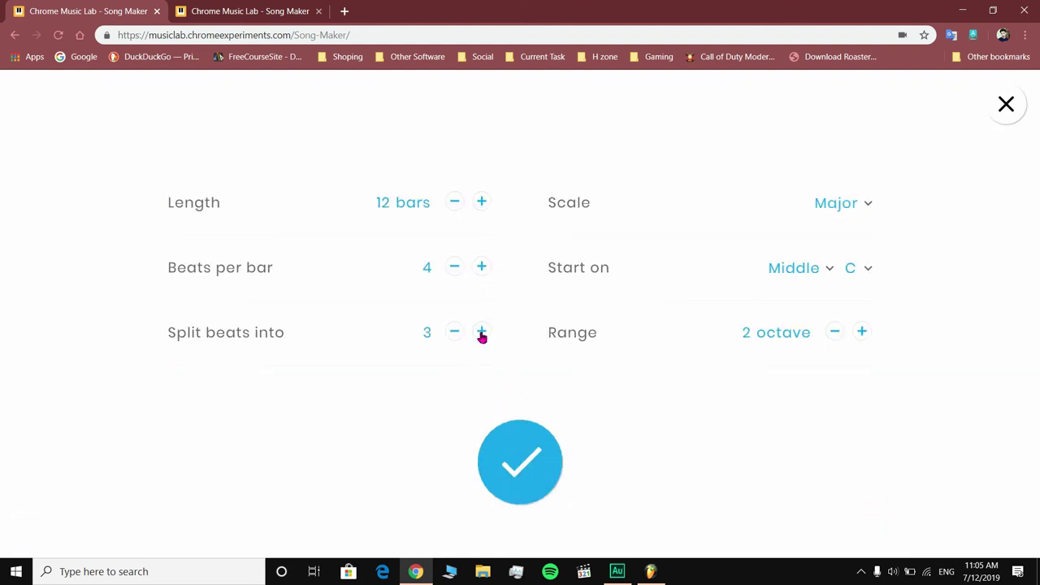
pyautogui.click(481, 332)
pyautogui.click(520, 463)
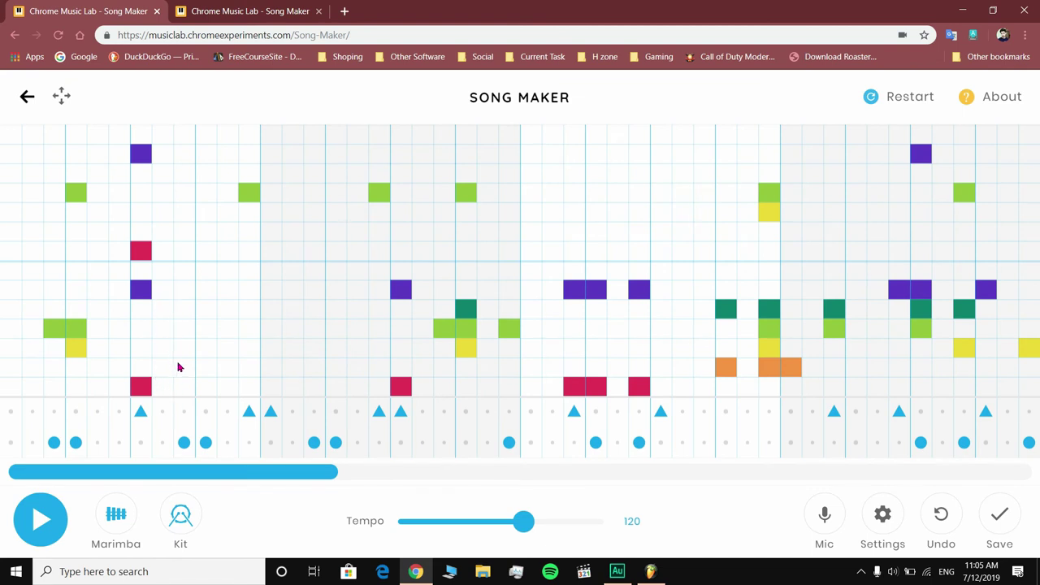
# Add yellow, green and teal notes in bar one, green and purple in bar two, then play.
pyautogui.click(168, 361)
pyautogui.click(163, 329)
pyautogui.click(163, 309)
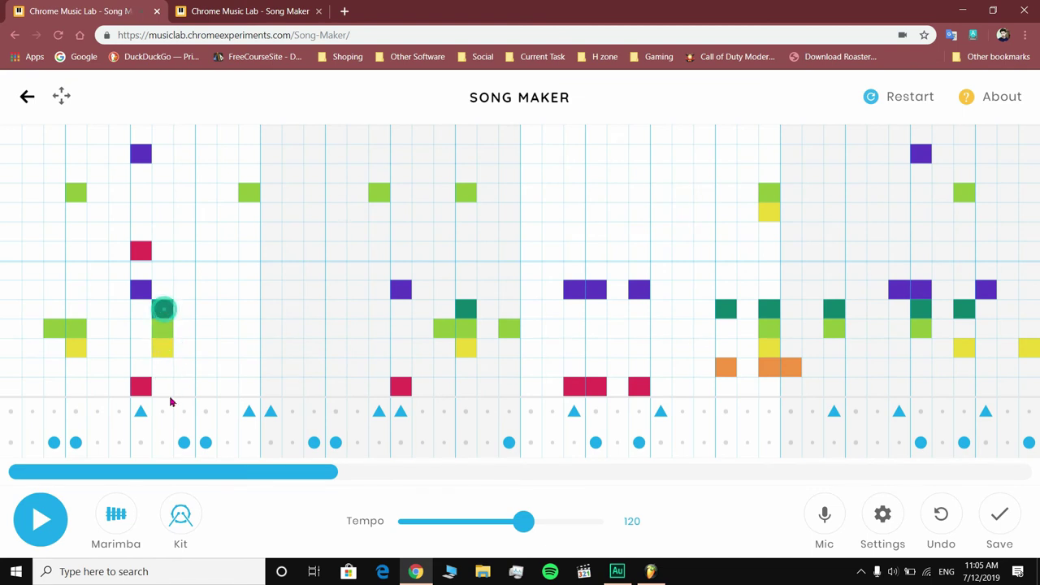
pyautogui.click(292, 328)
pyautogui.click(293, 289)
pyautogui.press('space')
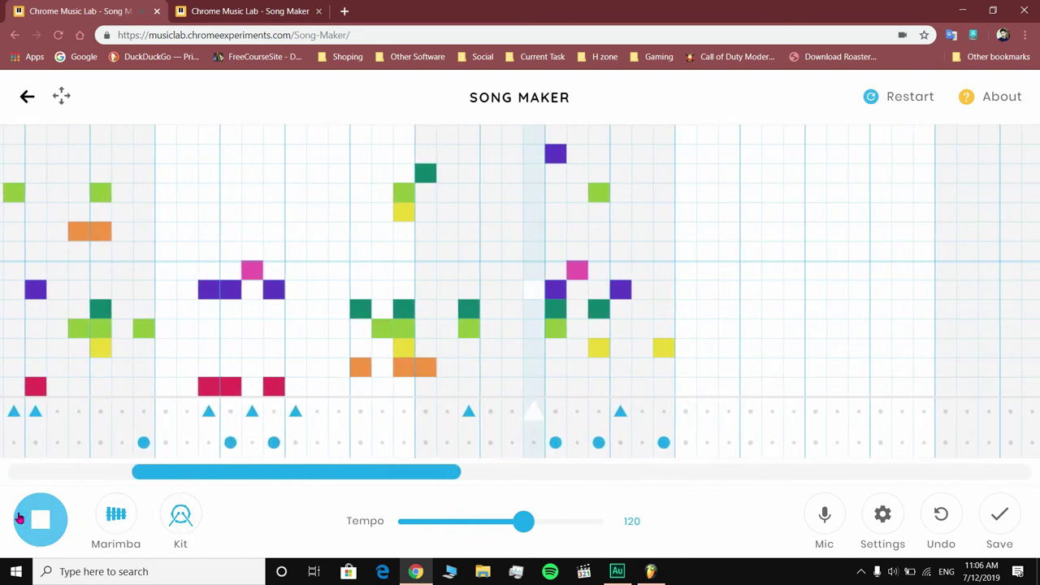
# Stop playback, save the song to a share link, and download it as a WAV file.
pyautogui.click(19, 519)
pyautogui.click(1014, 507)
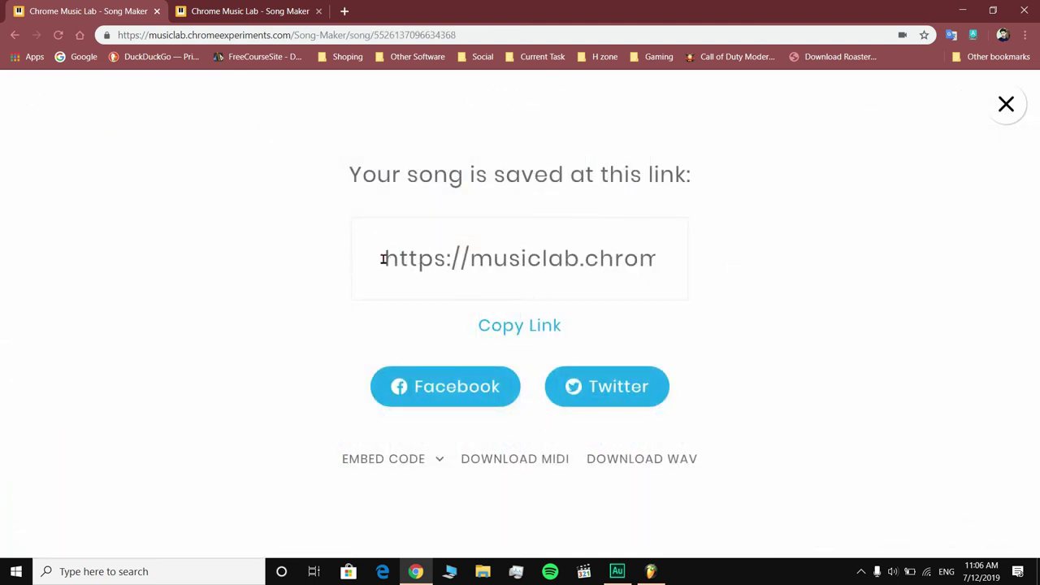
pyautogui.moveTo(383, 258); pyautogui.dragTo(652, 247)
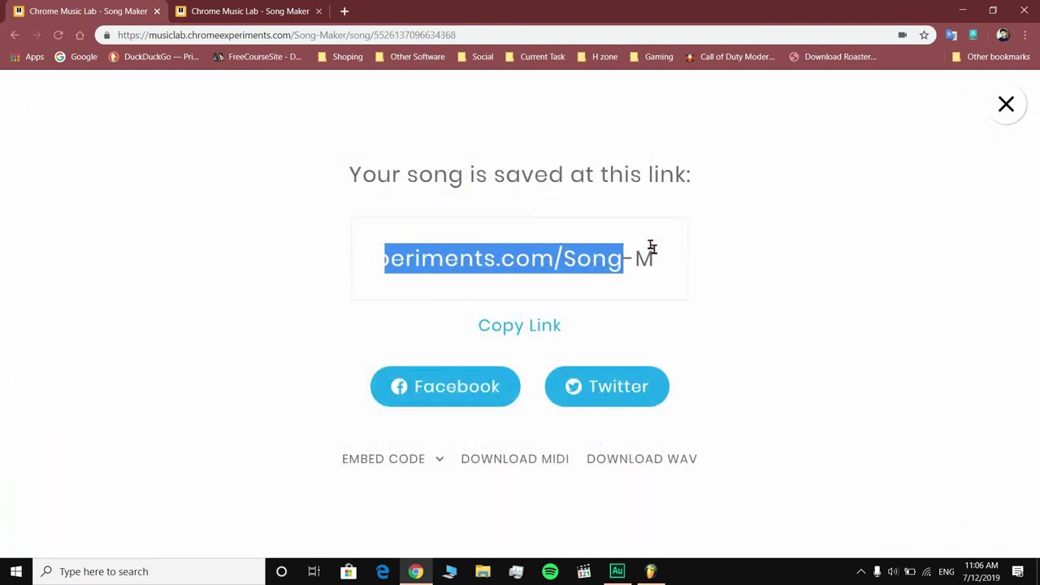
pyautogui.click(650, 245)
pyautogui.click(632, 466)
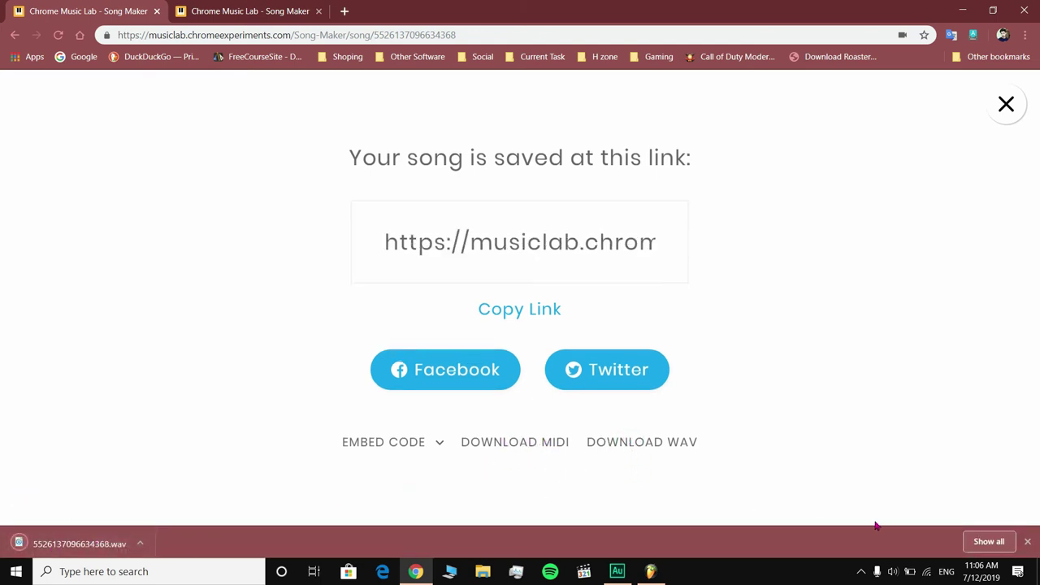
pyautogui.click(1027, 541)
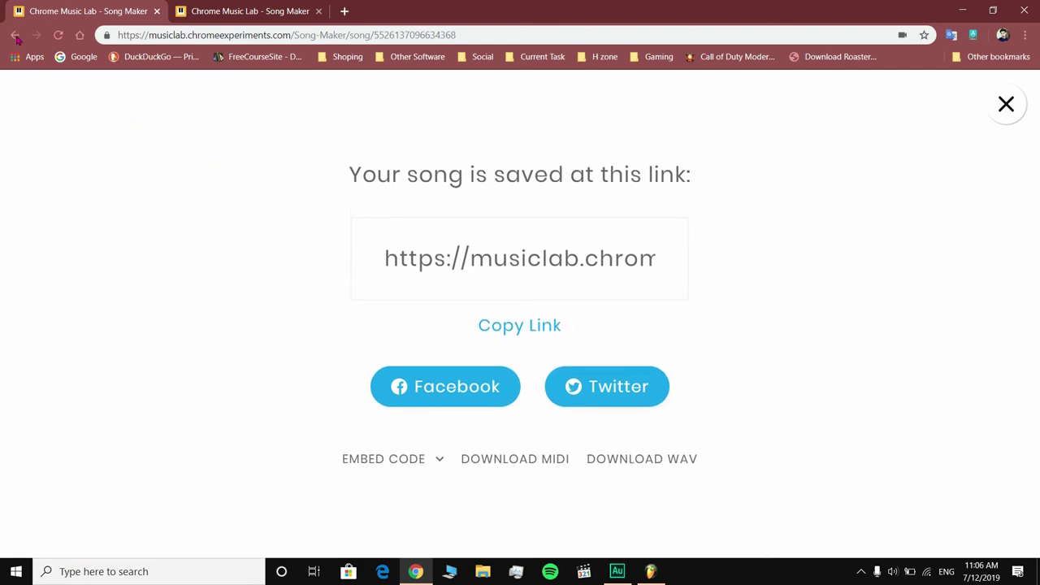
# Close the save overlay and change the meter to 6 beats per bar with beats split into 4.
pyautogui.click(1005, 105)
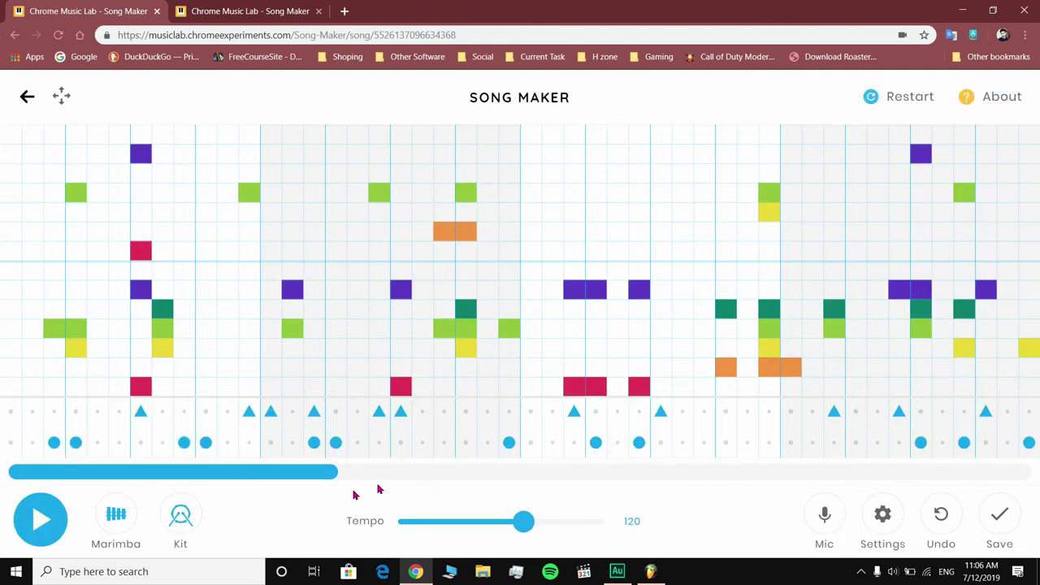
pyautogui.click(883, 514)
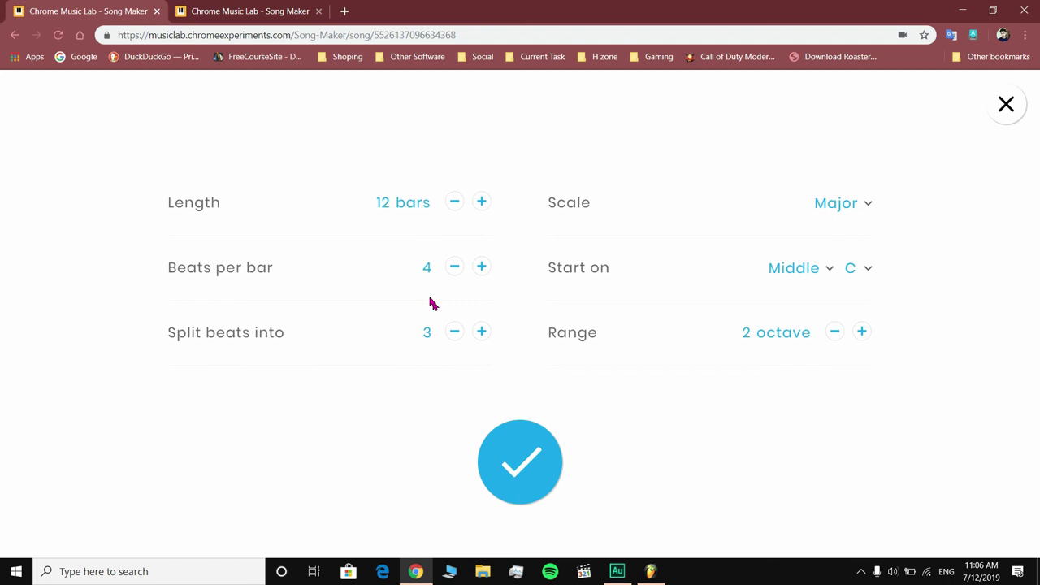
pyautogui.click(481, 266)
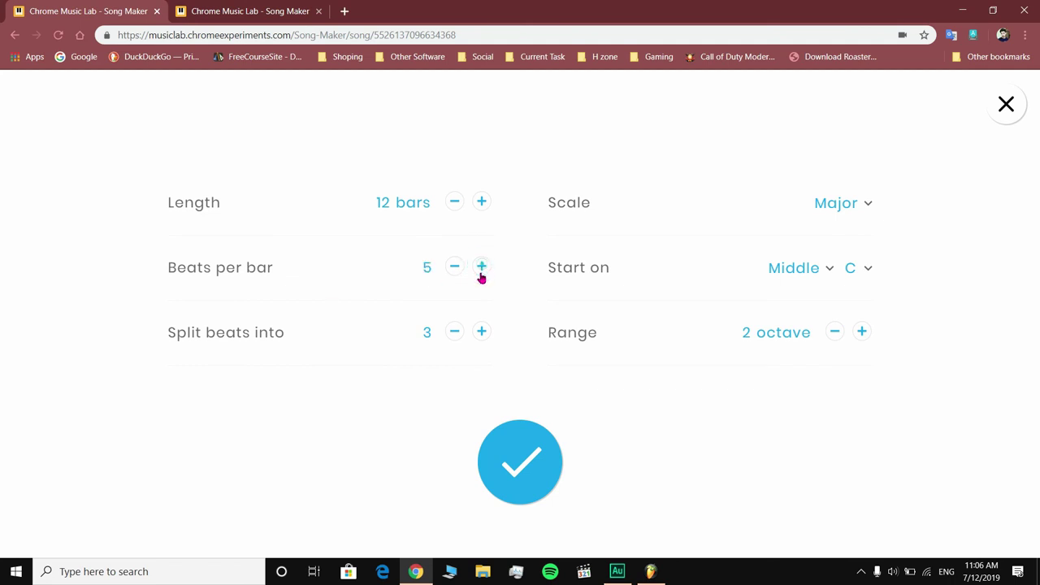
pyautogui.click(508, 439)
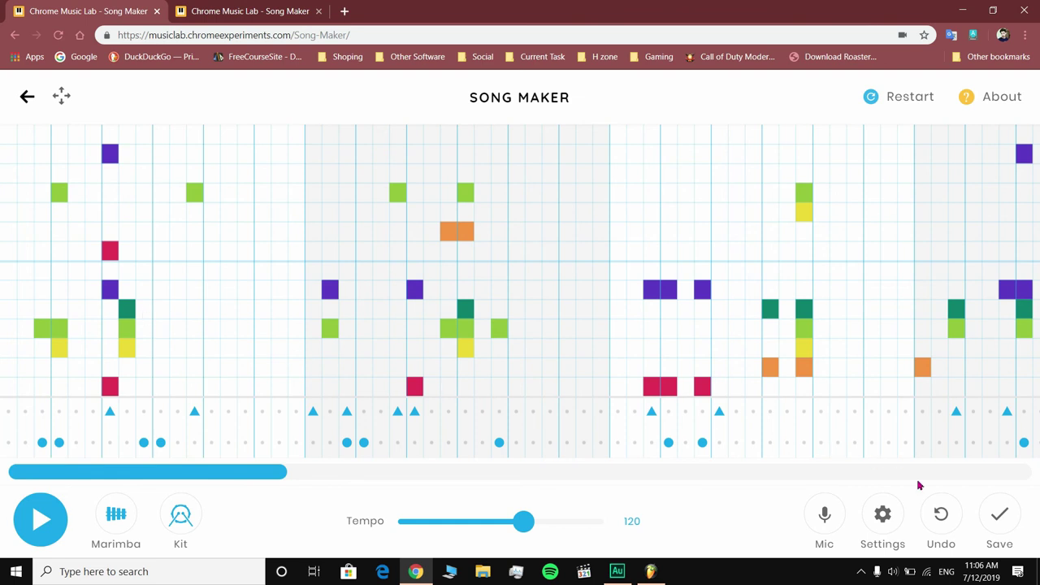
pyautogui.click(882, 513)
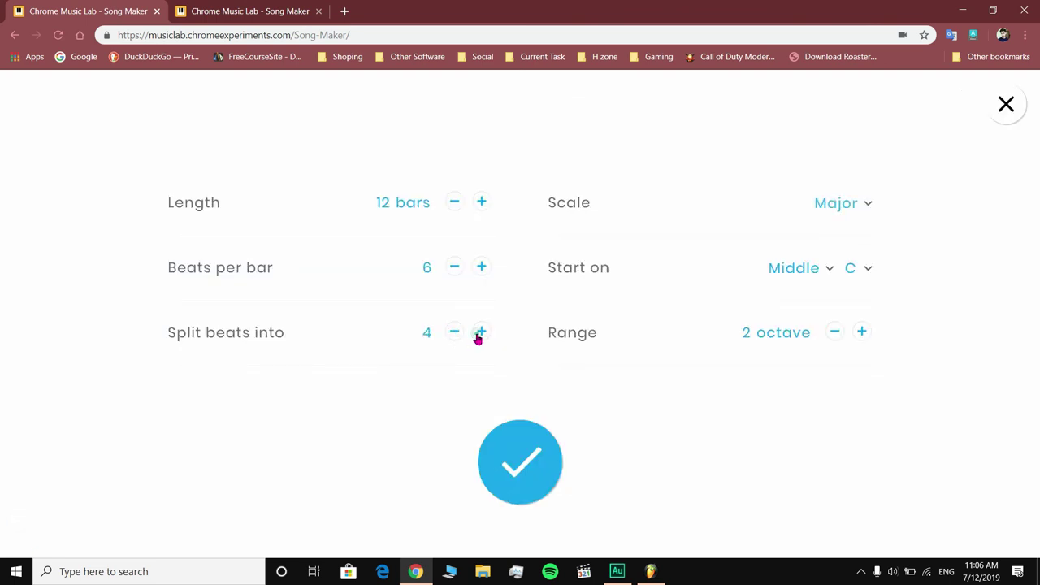
pyautogui.click(529, 470)
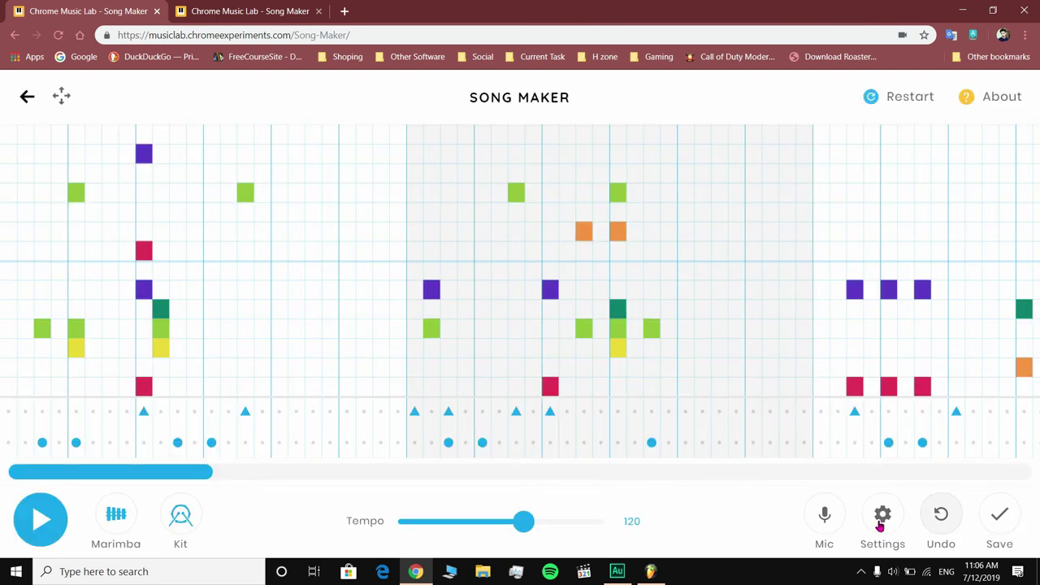
pyautogui.click(883, 515)
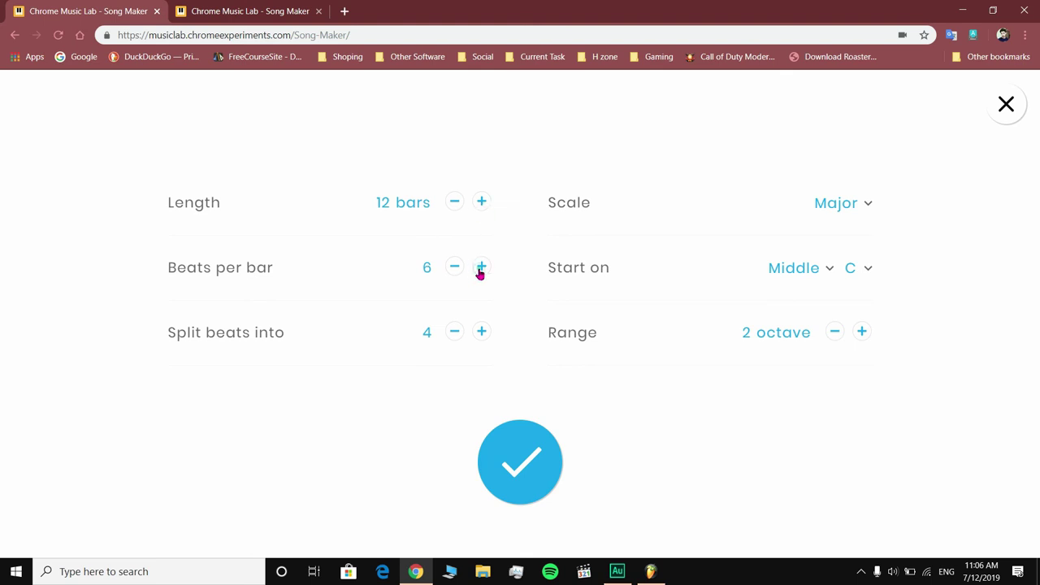
pyautogui.click(486, 471)
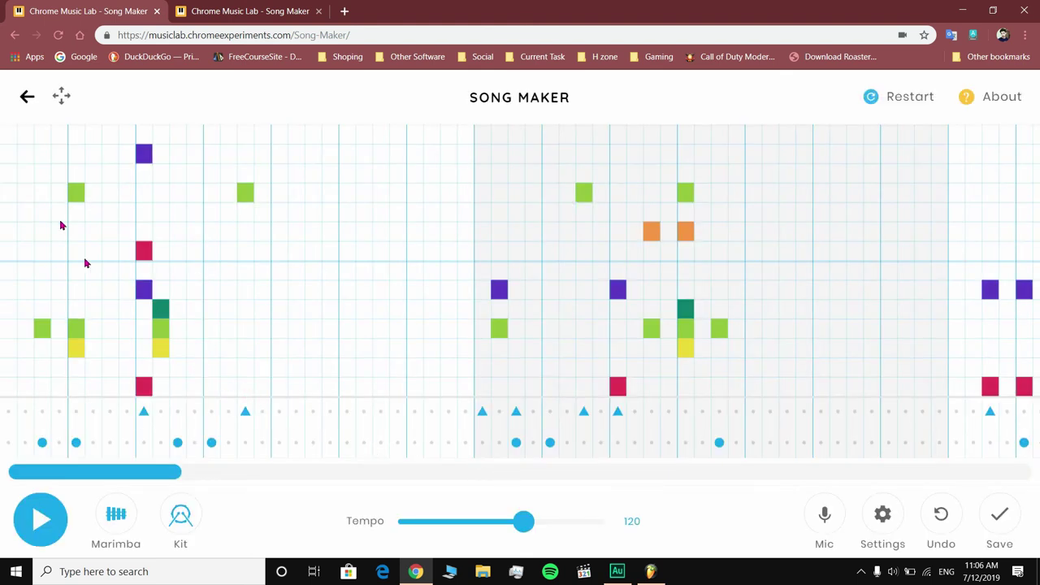
# Add and remove a pink note in bar one, play the song, then undo three times.
pyautogui.click(61, 96)
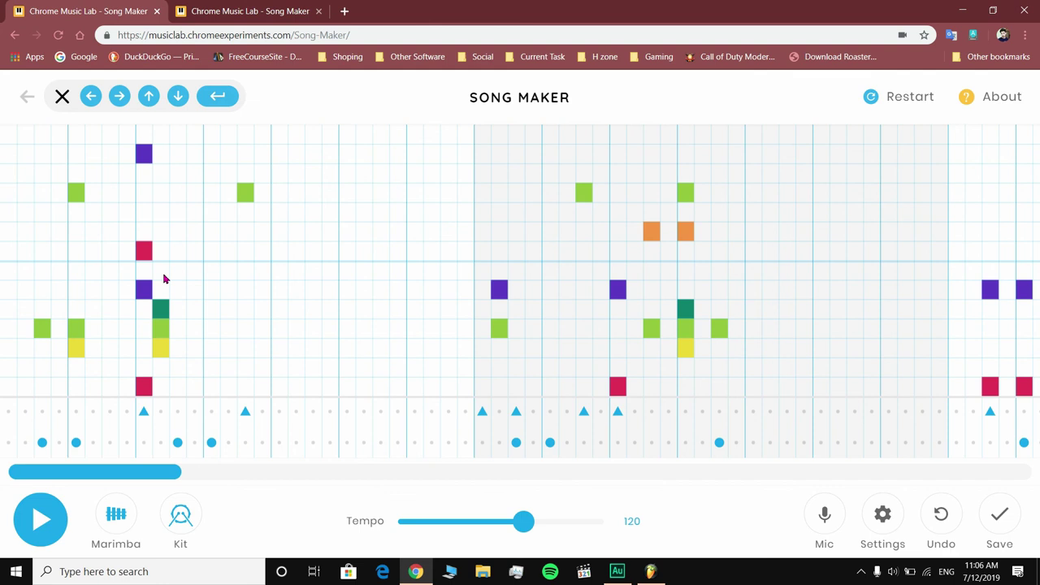
pyautogui.click(164, 275)
pyautogui.click(164, 271)
pyautogui.click(43, 520)
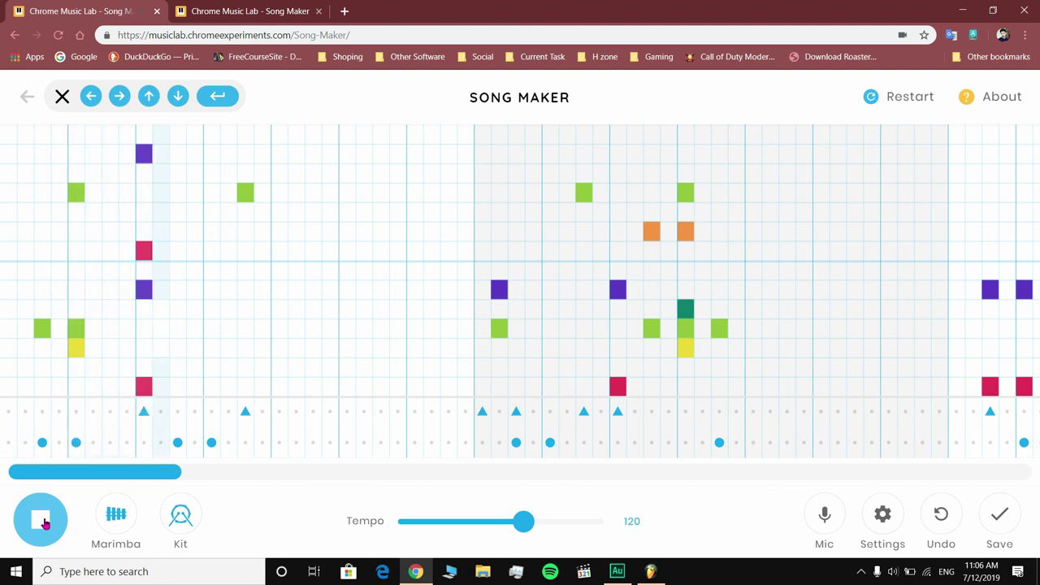
pyautogui.click(42, 522)
pyautogui.click(941, 524)
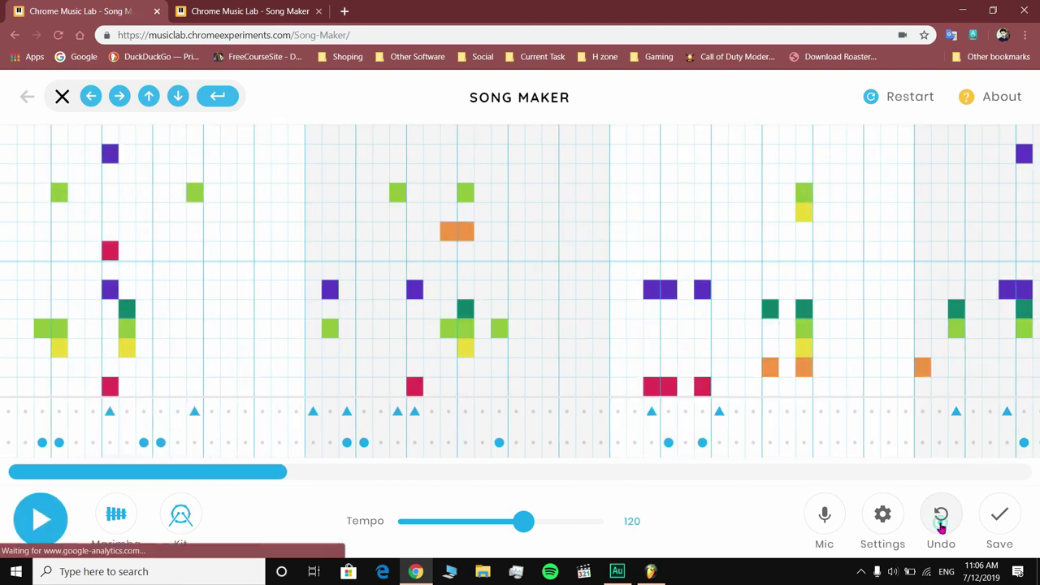
pyautogui.click(941, 524)
pyautogui.click(941, 524)
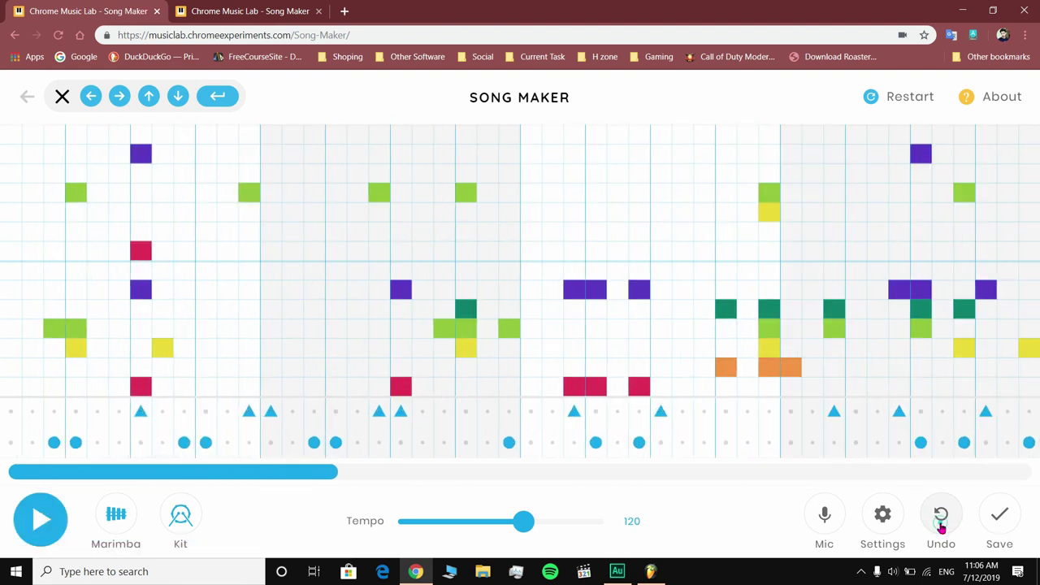
# Go back to the Chrome Music Lab home page, checking the Song Maker tab is still open.
pyautogui.click(27, 96)
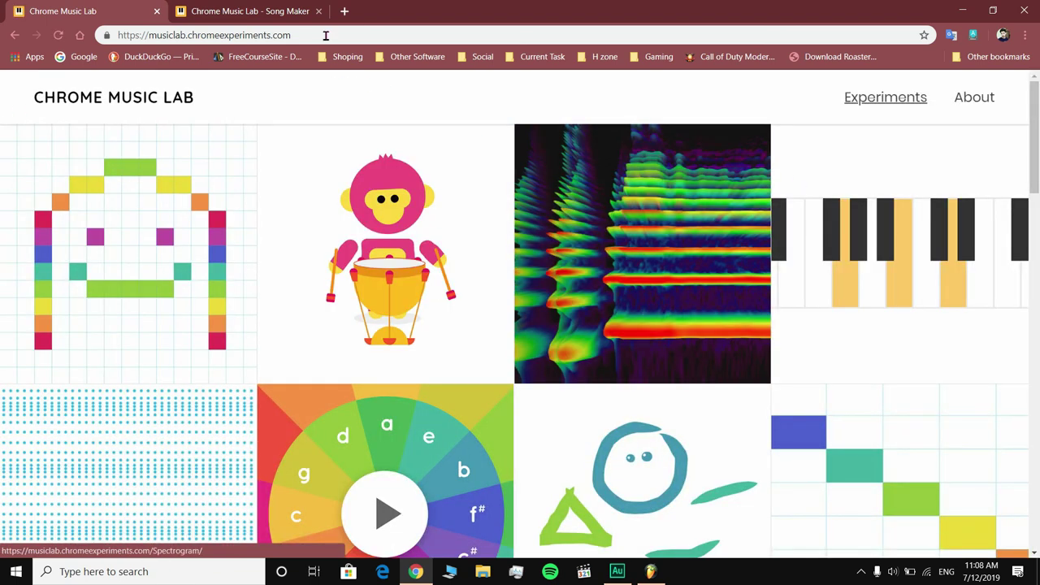
pyautogui.click(315, 35)
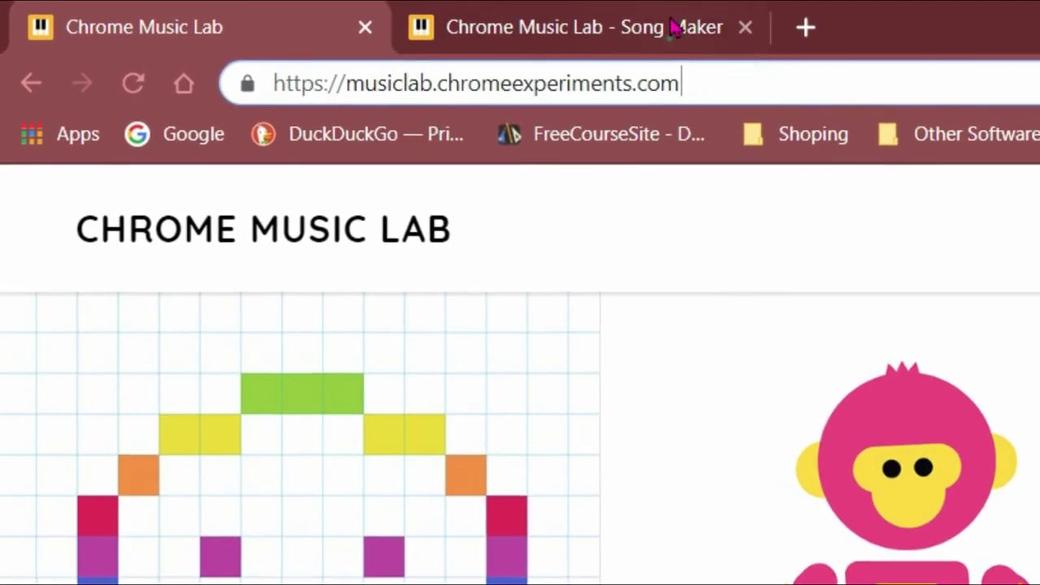
pyautogui.click(288, 12)
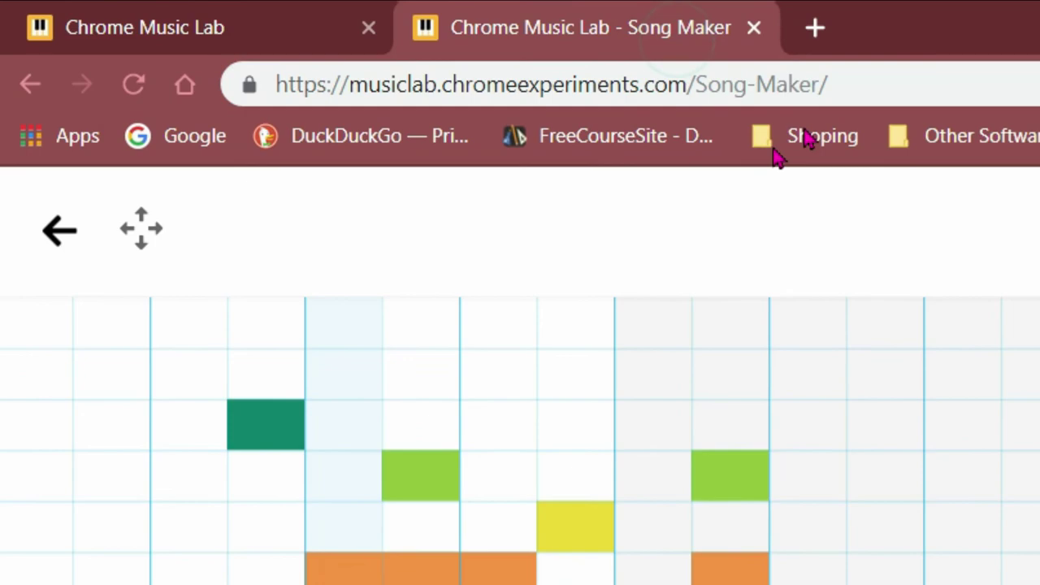
pyautogui.click(214, 32)
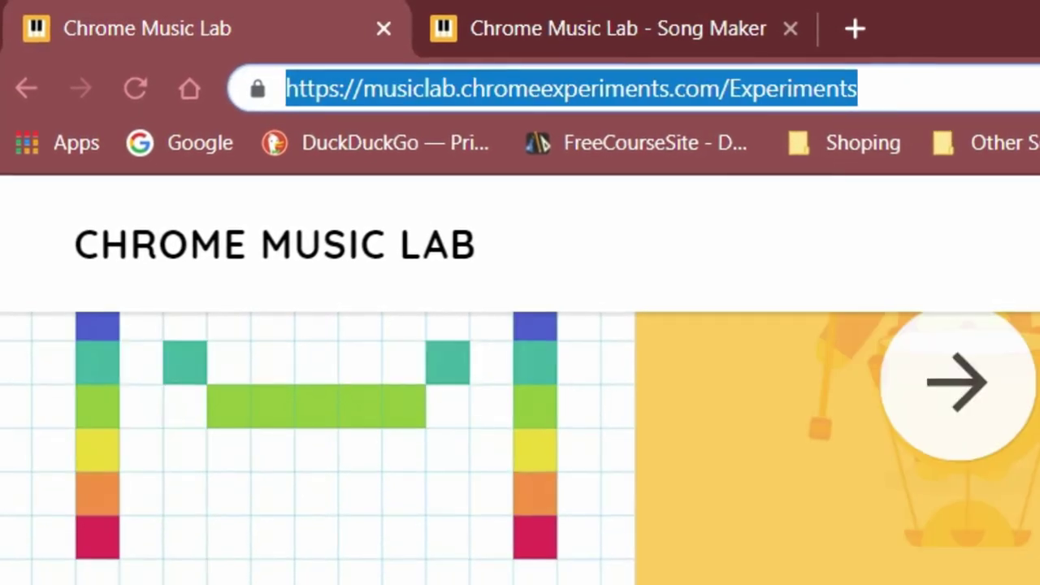
# Scroll through the About section, highlight its opening words, and return to the Experiments gallery.
pyautogui.scroll(-10, 488, 238)
pyautogui.scroll(-5, 488, 239)
pyautogui.scroll(5, 487, 238)
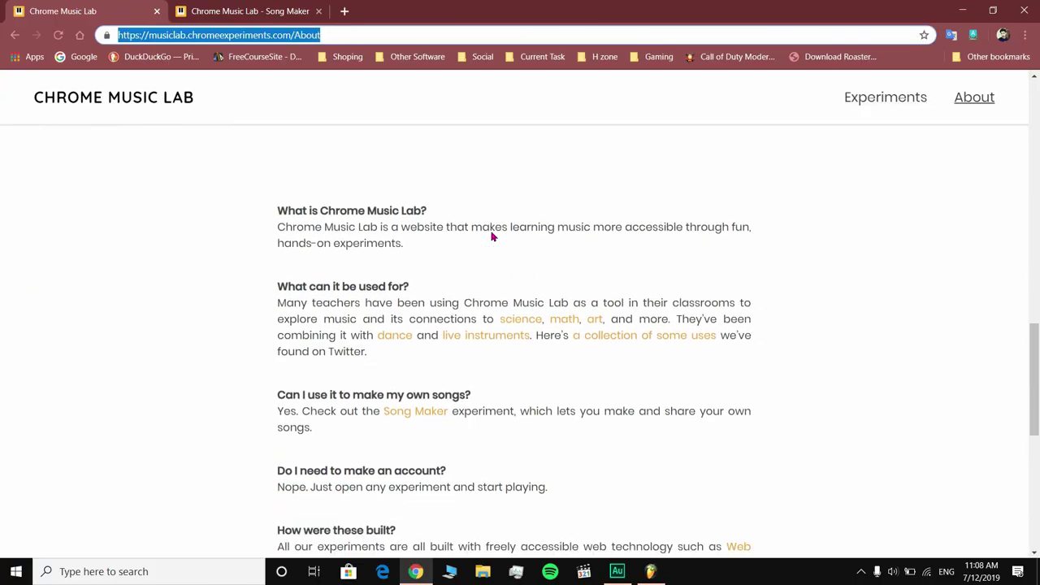
pyautogui.moveTo(277, 213); pyautogui.dragTo(736, 207)
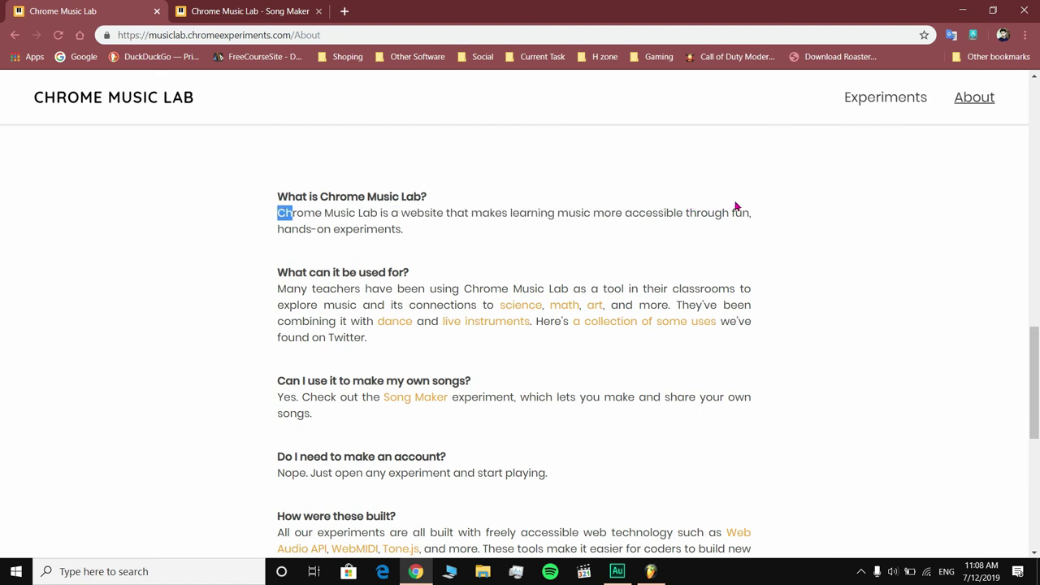
pyautogui.scroll(10, 619, 315)
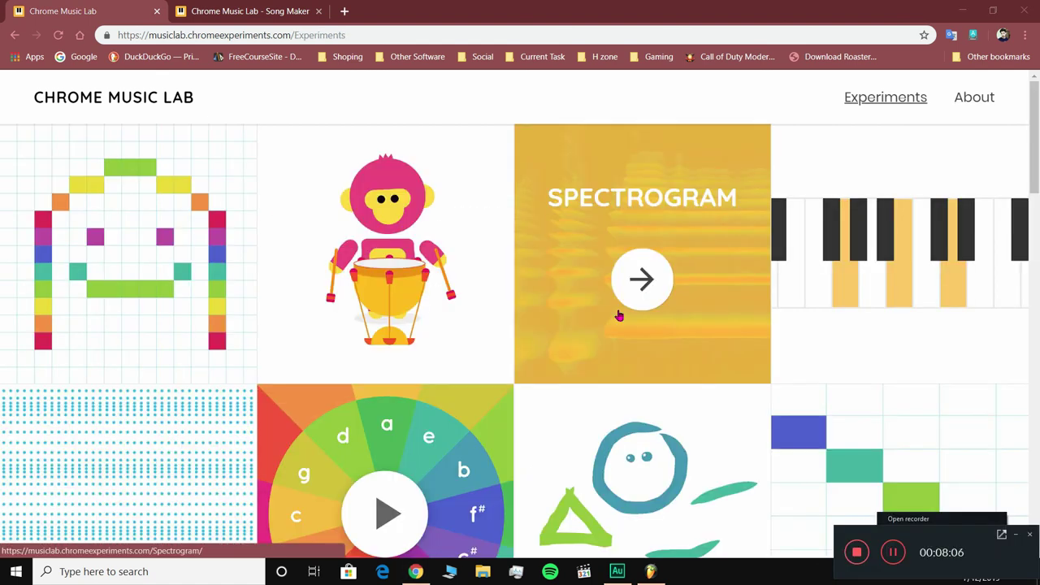